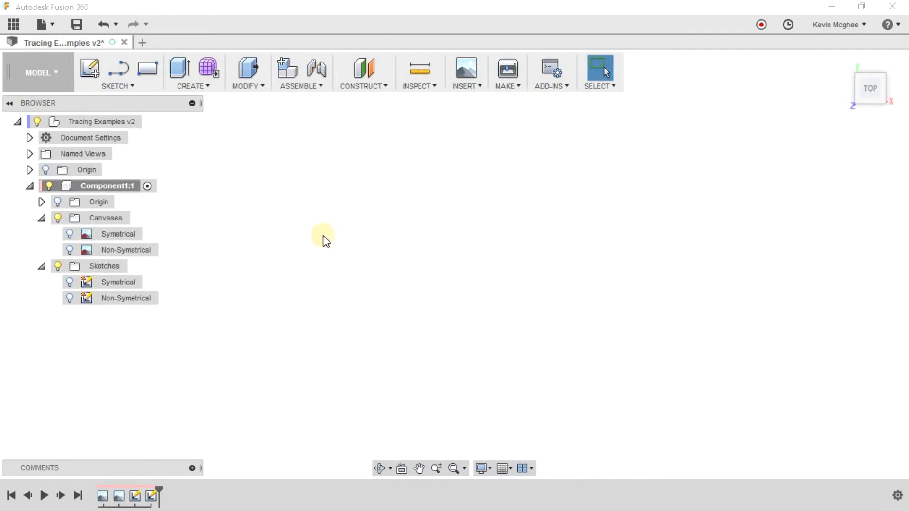
Show the Symetrical canvas with the maple leaf image in Component1.
{"action": "left_click", "coordinate": [70, 234]}
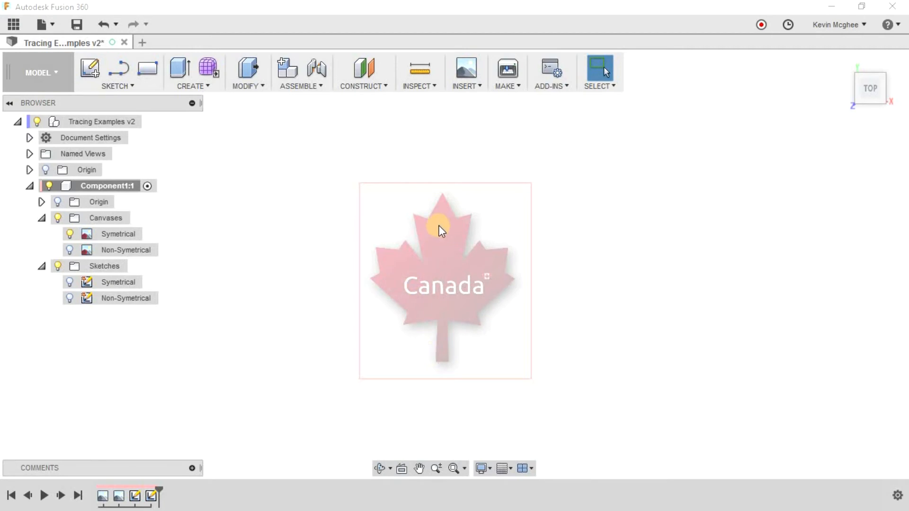
{"action": "scroll", "coordinate": [439, 225], "scroll_direction": "up", "scroll_amount": 2}
{"action": "middle_click_drag", "start_coordinate": [446, 246], "coordinate": [456, 196]}
{"action": "scroll", "coordinate": [453, 174], "scroll_direction": "up", "scroll_amount": 2}
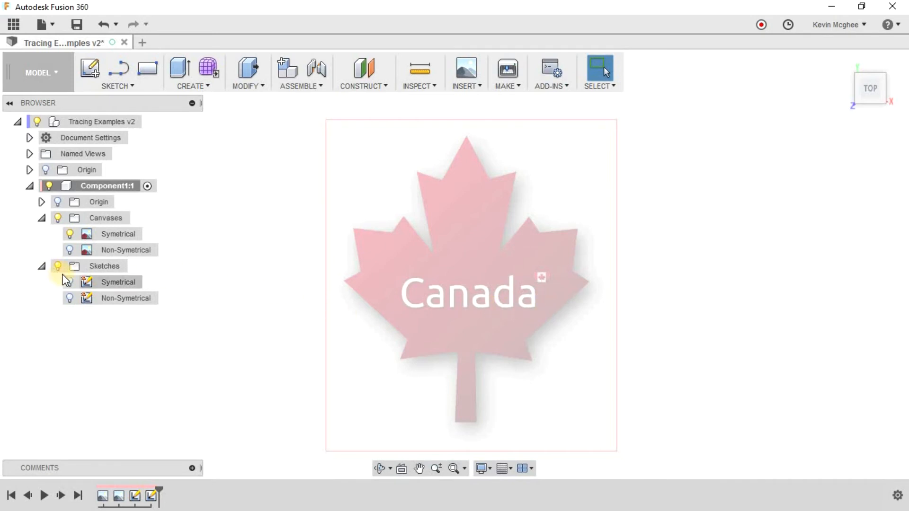
Make the Symetrical sketch visible and open it for editing.
{"action": "left_click", "coordinate": [72, 283]}
{"action": "right_click", "coordinate": [130, 280]}
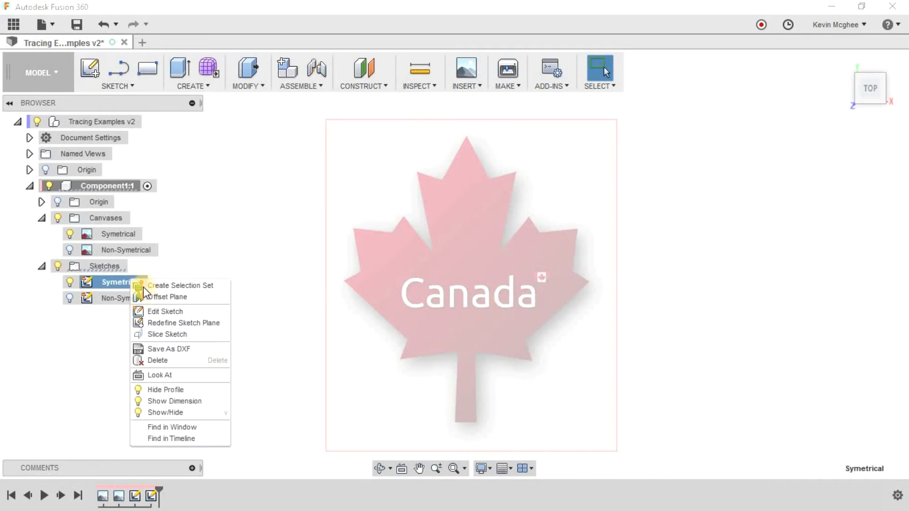
{"action": "left_click", "coordinate": [161, 311]}
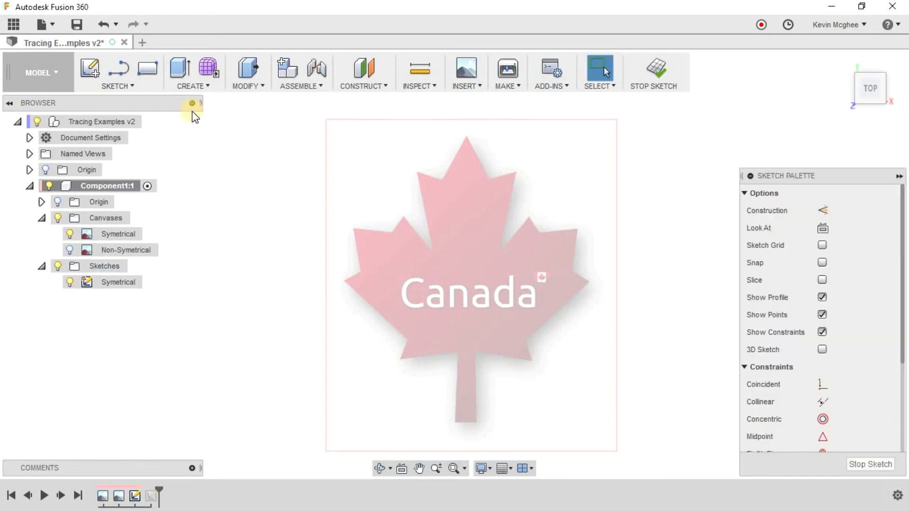
Draw a vertical line about 0.616 in long from the leaf's top tip through its middle to just below the stem.
{"action": "left_click", "coordinate": [147, 69]}
{"action": "key", "text": "Escape"}
{"action": "left_click", "coordinate": [122, 71]}
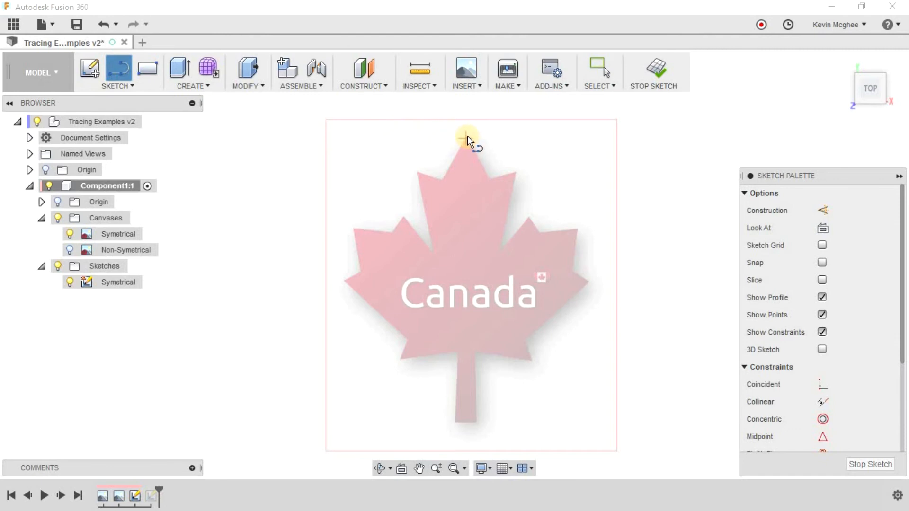
{"action": "scroll", "coordinate": [467, 136], "scroll_direction": "up", "scroll_amount": 5}
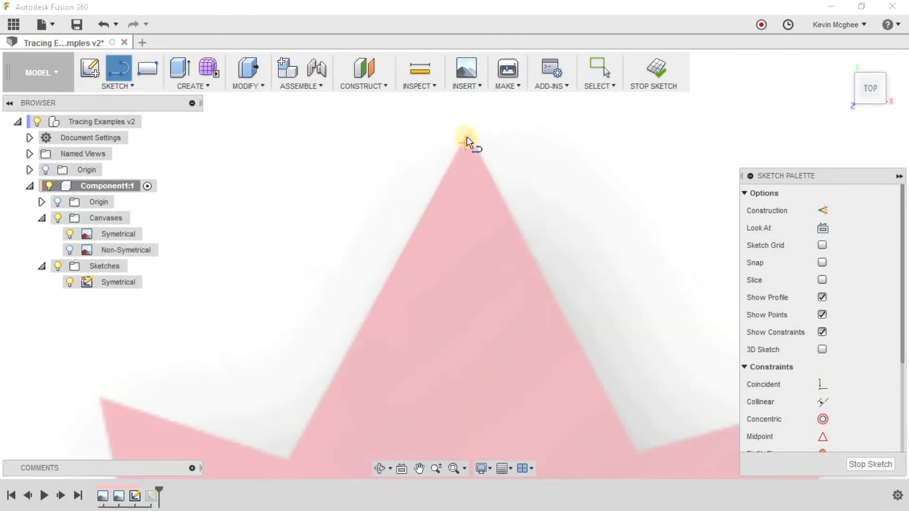
{"action": "left_click", "coordinate": [467, 136]}
{"action": "scroll", "coordinate": [448, 285], "scroll_direction": "down", "scroll_amount": 4}
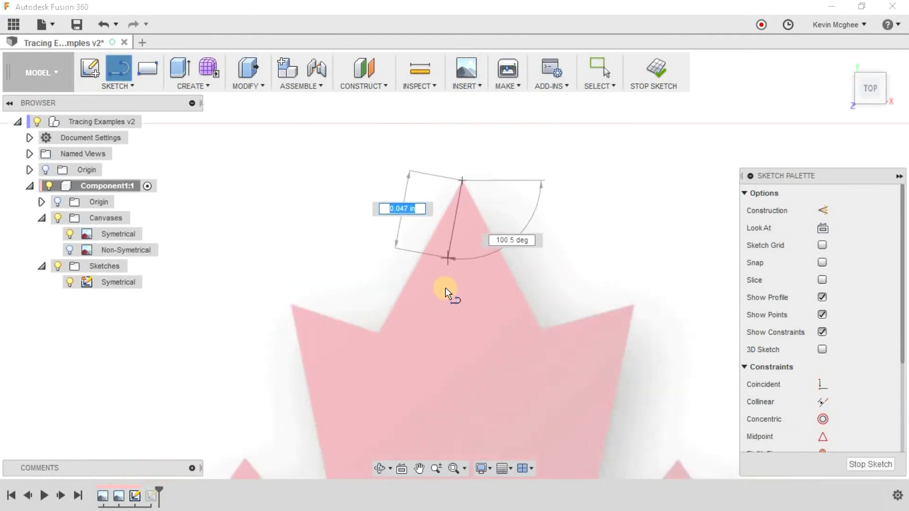
{"action": "scroll", "coordinate": [447, 313], "scroll_direction": "down", "scroll_amount": 4}
{"action": "middle_click_drag", "start_coordinate": [450, 320], "coordinate": [469, 164]}
{"action": "scroll", "coordinate": [456, 391], "scroll_direction": "down", "scroll_amount": 1}
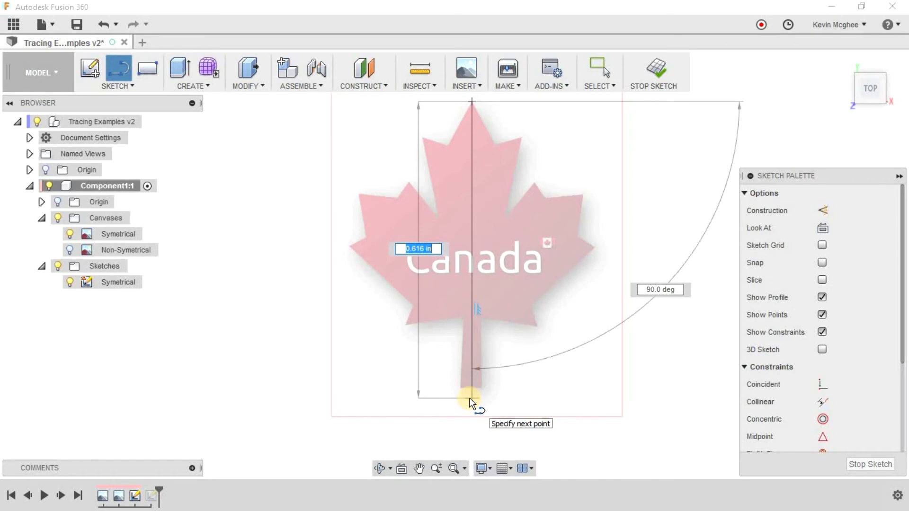
{"action": "left_click", "coordinate": [470, 399]}
{"action": "left_click", "coordinate": [438, 398]}
{"action": "key", "text": "Escape"}
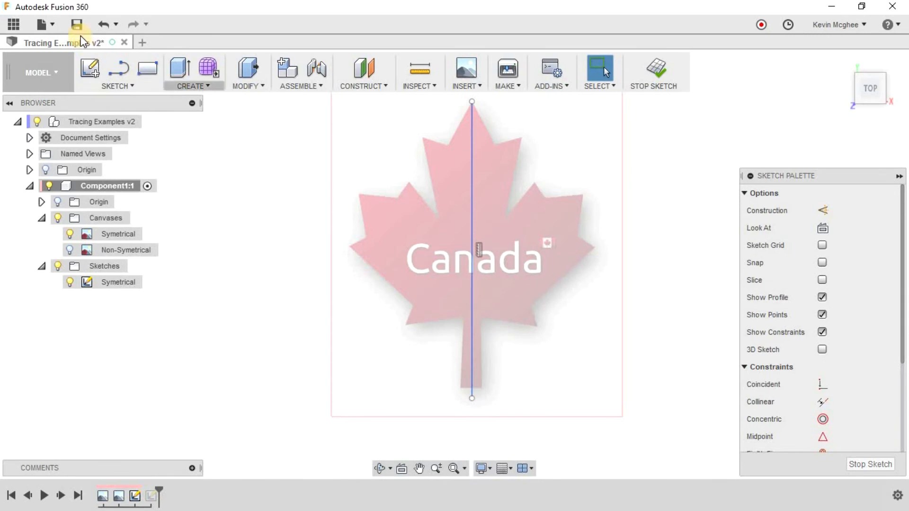
Save the design as a new version with the description "User Saved".
{"action": "key", "text": "ctrl+s"}
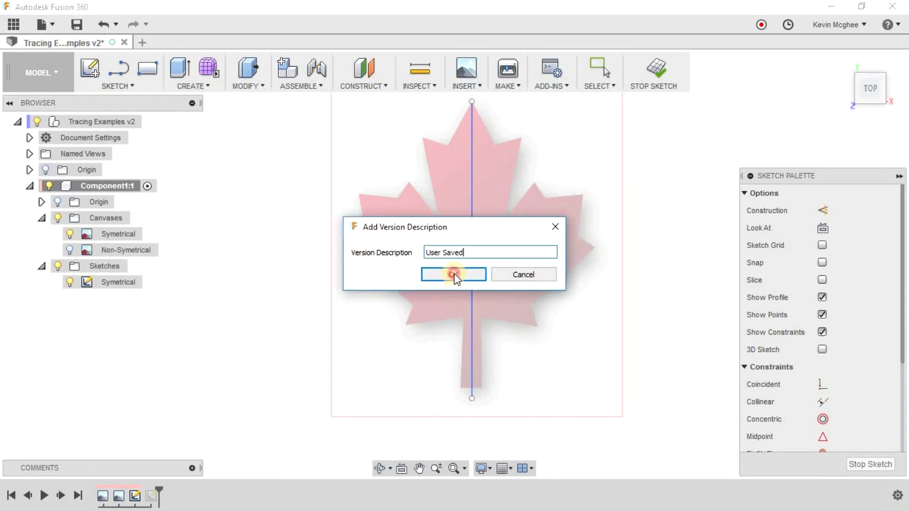
{"action": "left_click", "coordinate": [453, 274]}
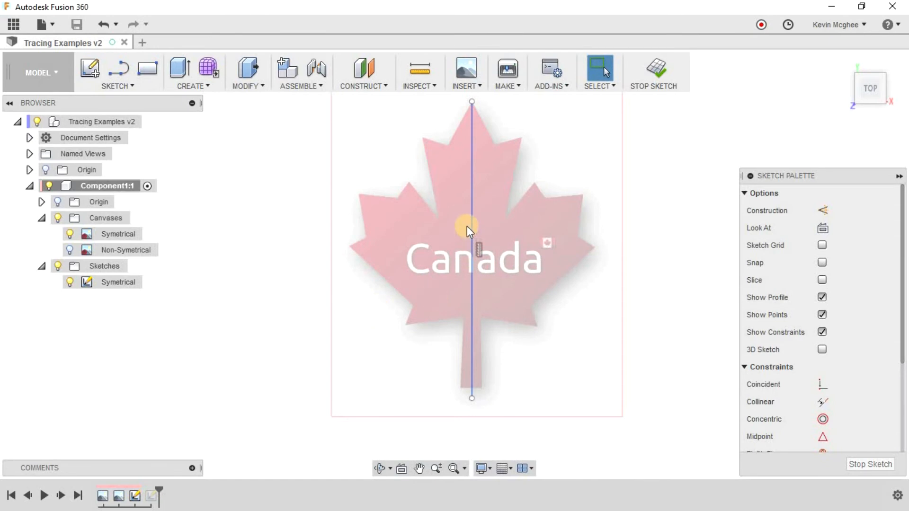
Convert the vertical center line of the leaf to a construction line.
{"action": "left_click", "coordinate": [470, 162]}
{"action": "left_click", "coordinate": [822, 209]}
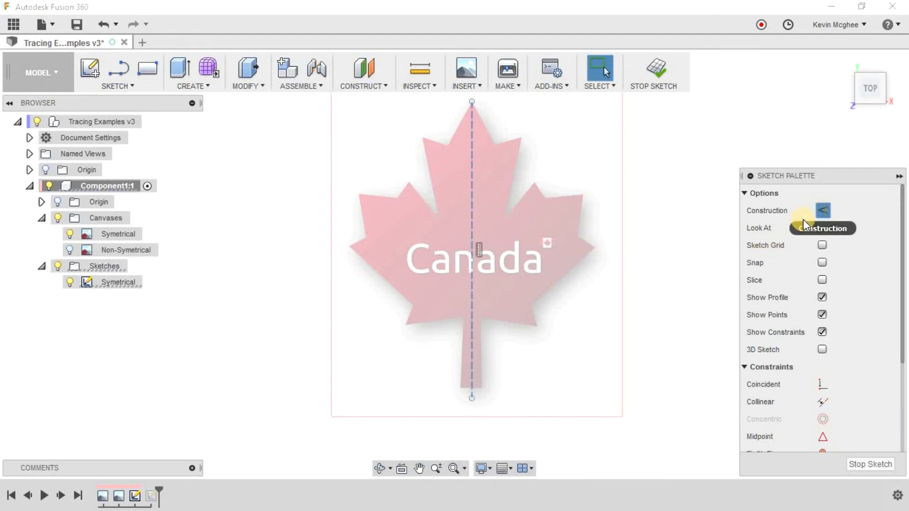
{"action": "left_click", "coordinate": [586, 299]}
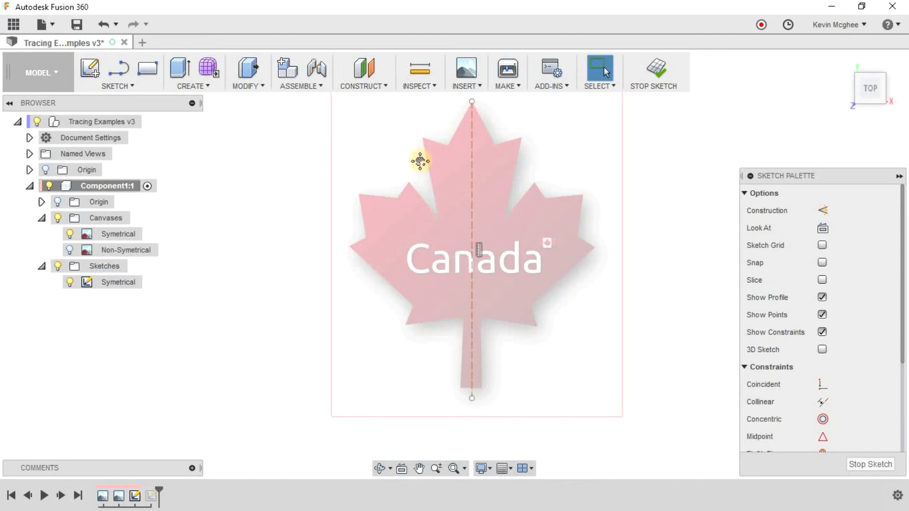
Trace the top lobe's left side with connected lines from the leaf tip to the first notch and out to the lobe's side point.
{"action": "middle_click_drag", "start_coordinate": [421, 161], "coordinate": [420, 192]}
{"action": "scroll", "coordinate": [420, 192], "scroll_direction": "up", "scroll_amount": 3}
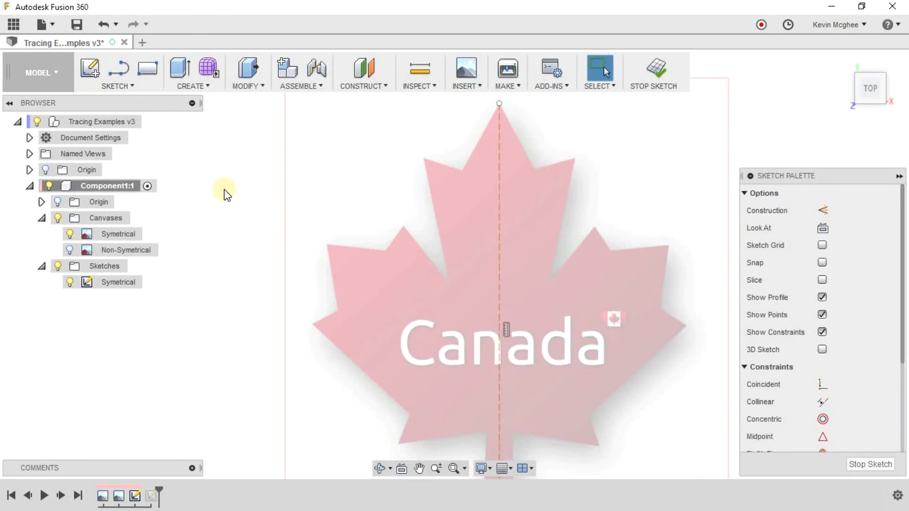
{"action": "key", "text": "l"}
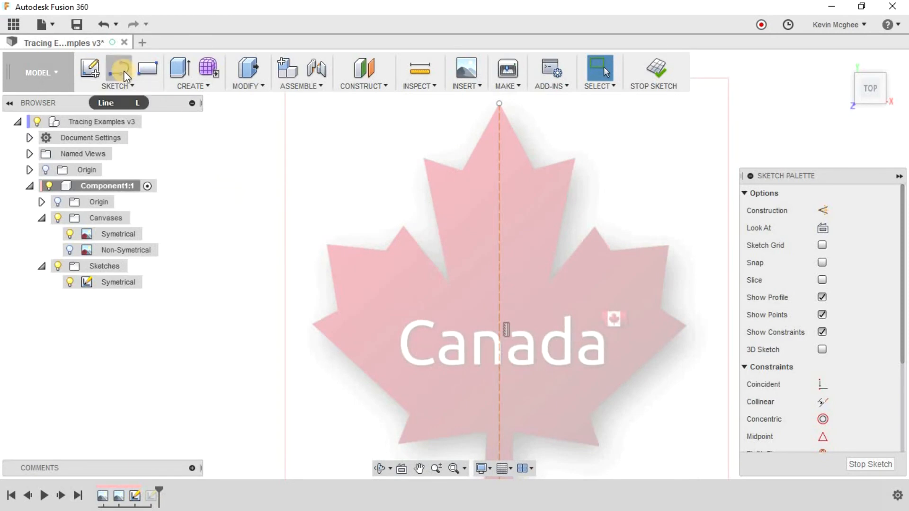
{"action": "left_click", "coordinate": [124, 71]}
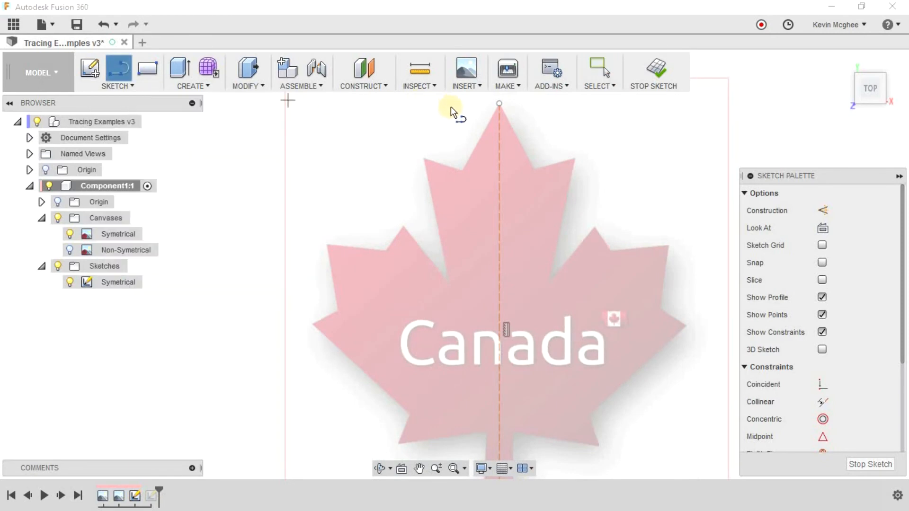
{"action": "scroll", "coordinate": [499, 122], "scroll_direction": "up", "scroll_amount": 5}
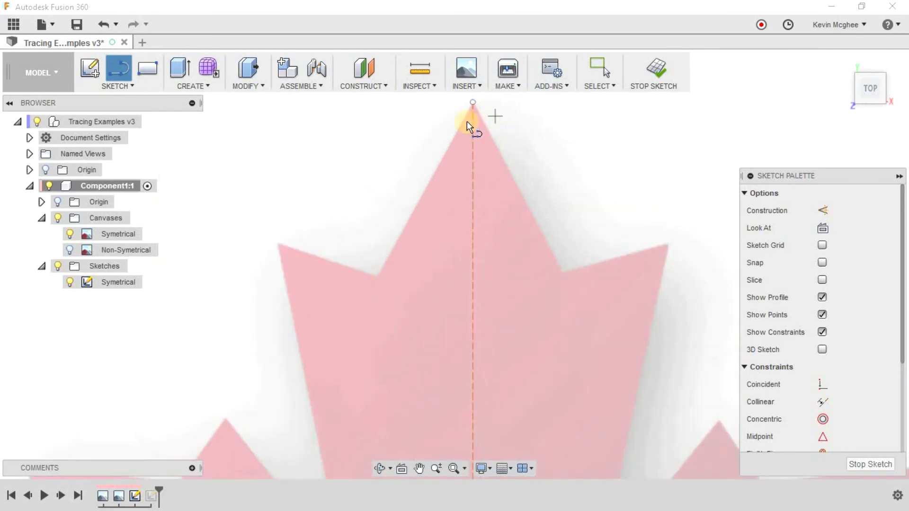
{"action": "middle_click_drag", "start_coordinate": [467, 175], "coordinate": [477, 247]}
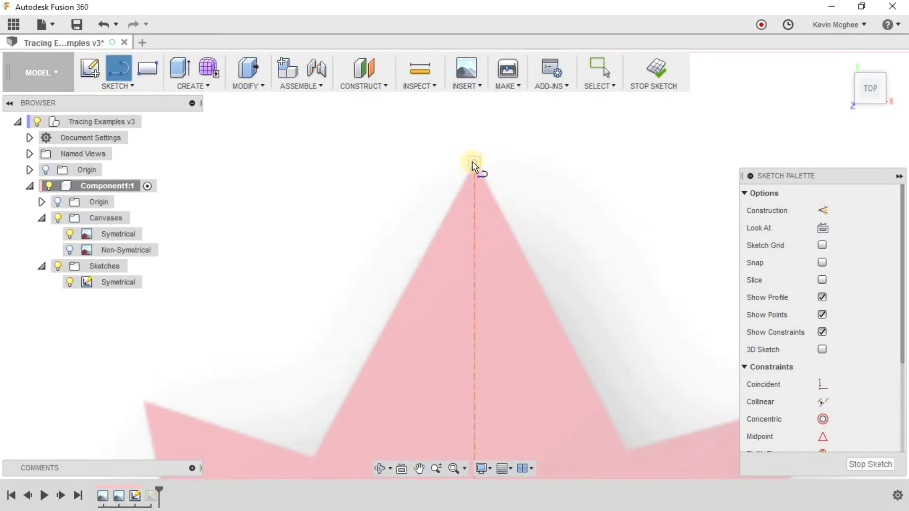
{"action": "left_click", "coordinate": [472, 161]}
{"action": "middle_click_drag", "start_coordinate": [392, 291], "coordinate": [434, 230]}
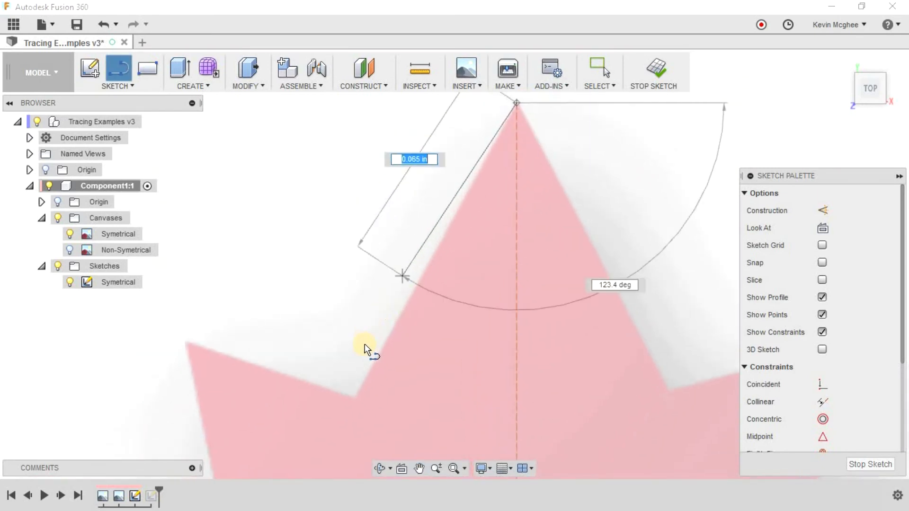
{"action": "left_click", "coordinate": [355, 397]}
{"action": "left_click", "coordinate": [186, 342]}
Continue the outline with a line about 0.176 in long down to the deep notch between the top and left lobes.
{"action": "middle_click_drag", "start_coordinate": [187, 349], "coordinate": [216, 168]}
{"action": "scroll", "coordinate": [225, 227], "scroll_direction": "down", "scroll_amount": 1}
{"action": "middle_click_drag", "start_coordinate": [242, 344], "coordinate": [273, 232]}
{"action": "middle_click_drag", "start_coordinate": [284, 359], "coordinate": [293, 290]}
{"action": "scroll", "coordinate": [290, 366], "scroll_direction": "up", "scroll_amount": 2}
{"action": "middle_click_drag", "start_coordinate": [285, 369], "coordinate": [287, 261]}
{"action": "scroll", "coordinate": [286, 261], "scroll_direction": "down", "scroll_amount": 3}
{"action": "scroll", "coordinate": [340, 420], "scroll_direction": "up", "scroll_amount": 3}
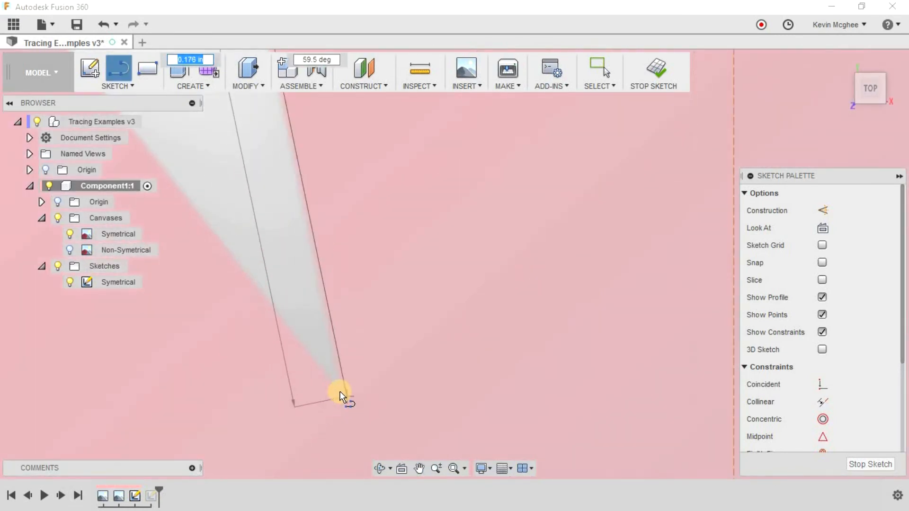
{"action": "left_click", "coordinate": [339, 392]}
Continue the outline up to the left lobe's peak, about 0.041 in down to its small notch, and out to its upper-left corner.
{"action": "middle_click_drag", "start_coordinate": [226, 307], "coordinate": [424, 422]}
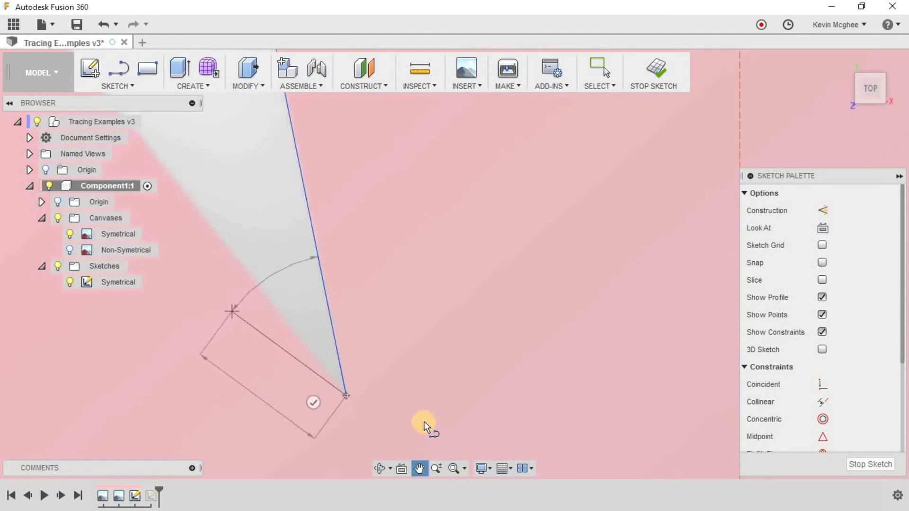
{"action": "scroll", "coordinate": [393, 357], "scroll_direction": "up", "scroll_amount": 2}
{"action": "scroll", "coordinate": [356, 331], "scroll_direction": "down", "scroll_amount": 4}
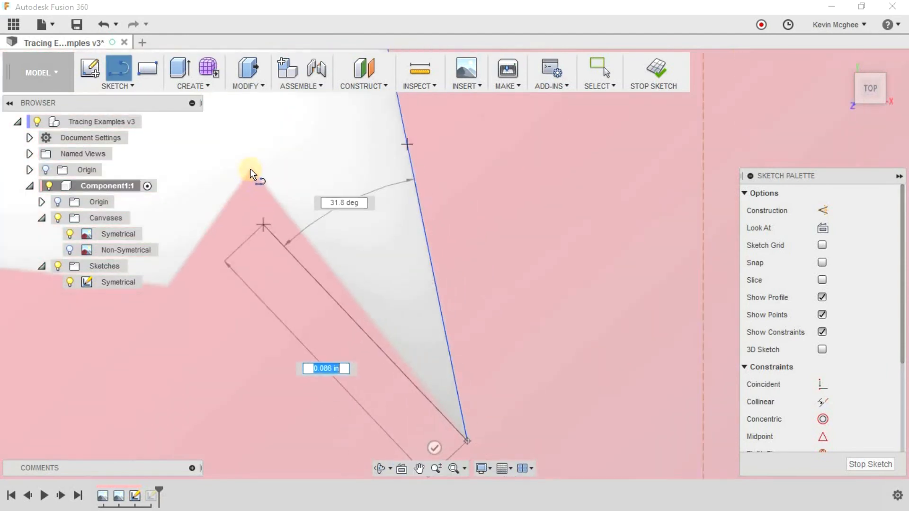
{"action": "left_click", "coordinate": [250, 165]}
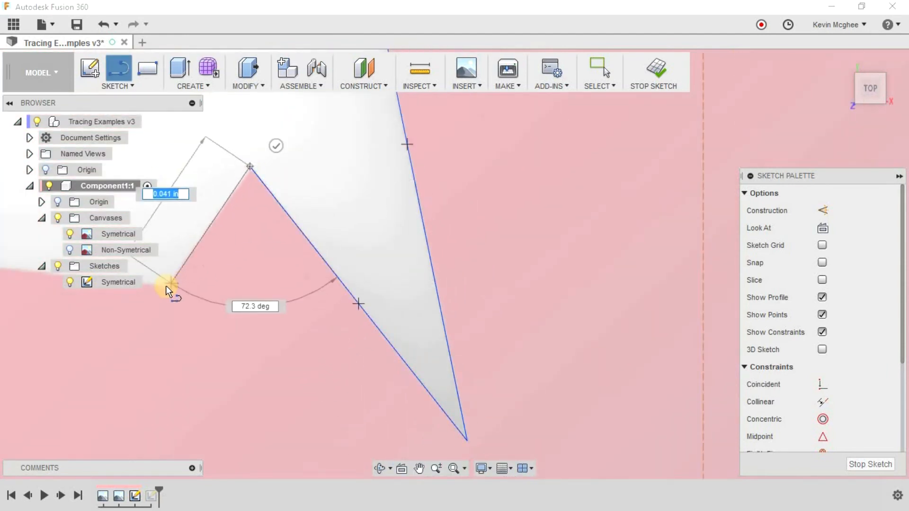
{"action": "left_click", "coordinate": [173, 288]}
{"action": "middle_click_drag", "start_coordinate": [173, 288], "coordinate": [517, 314]}
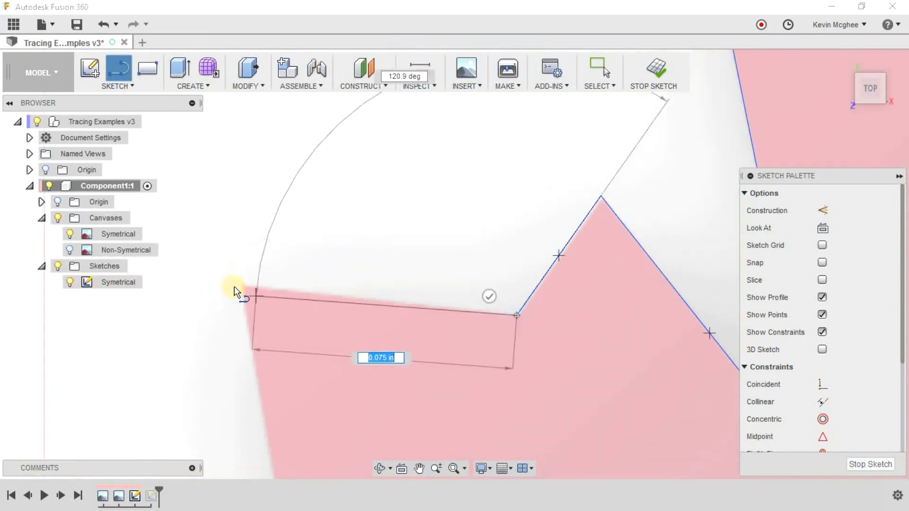
{"action": "left_click", "coordinate": [241, 285]}
Trace the left lobe's side about 0.092 in down to its notch, then about 0.040 in out to the leaf's leftmost point.
{"action": "middle_click_drag", "start_coordinate": [242, 285], "coordinate": [311, 126]}
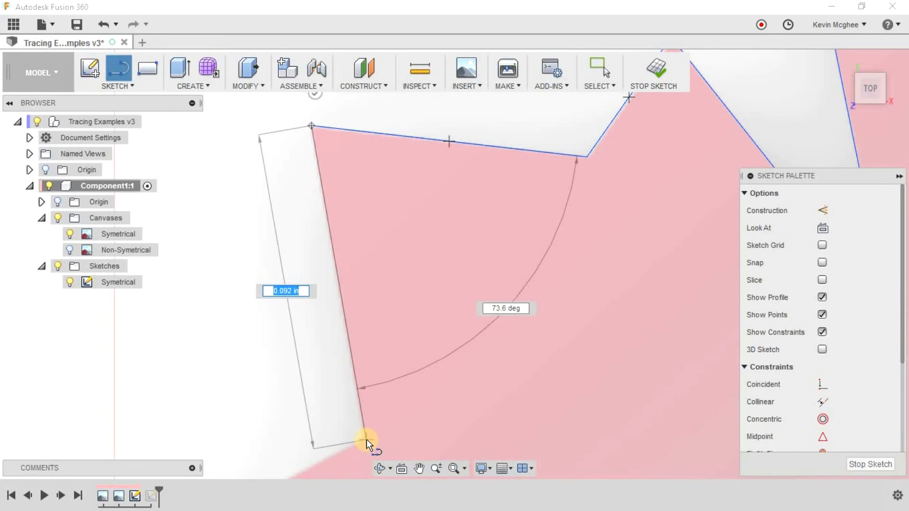
{"action": "left_click", "coordinate": [366, 441]}
{"action": "middle_click_drag", "start_coordinate": [374, 425], "coordinate": [592, 152]}
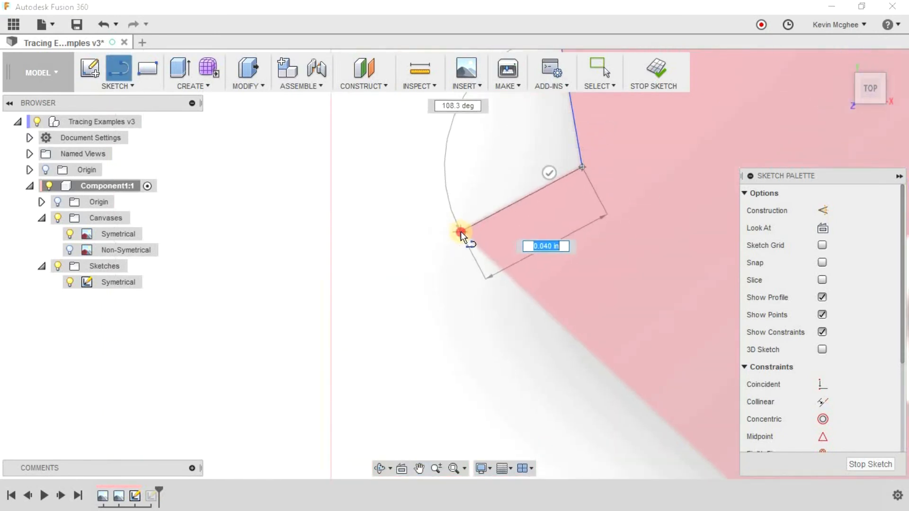
{"action": "left_click", "coordinate": [460, 232]}
Trace the long lower-left edge from the leftmost point to its notch, then about 0.044 in down to the lower-left point.
{"action": "scroll", "coordinate": [521, 253], "scroll_direction": "down", "scroll_amount": 1}
{"action": "middle_click_drag", "start_coordinate": [521, 253], "coordinate": [326, 142]}
{"action": "scroll", "coordinate": [325, 228], "scroll_direction": "up", "scroll_amount": 2}
{"action": "scroll", "coordinate": [317, 260], "scroll_direction": "down", "scroll_amount": 5}
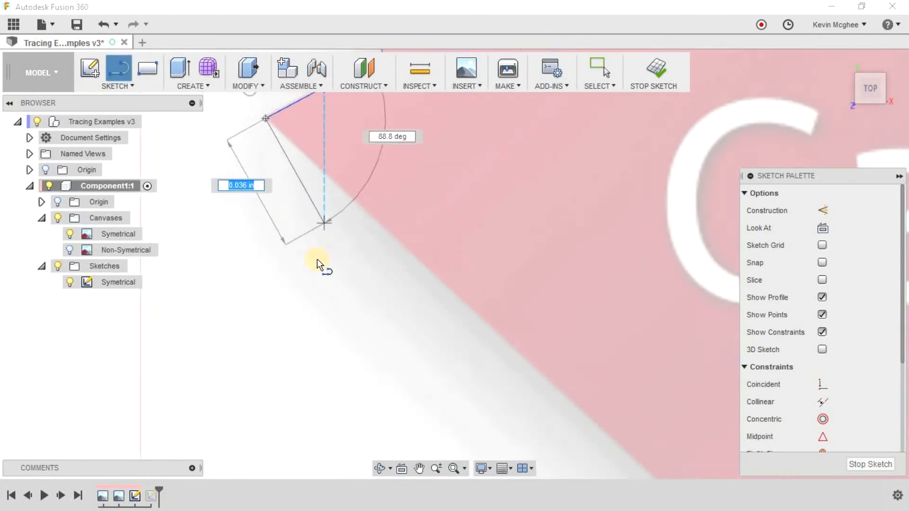
{"action": "scroll", "coordinate": [521, 386], "scroll_direction": "up", "scroll_amount": 4}
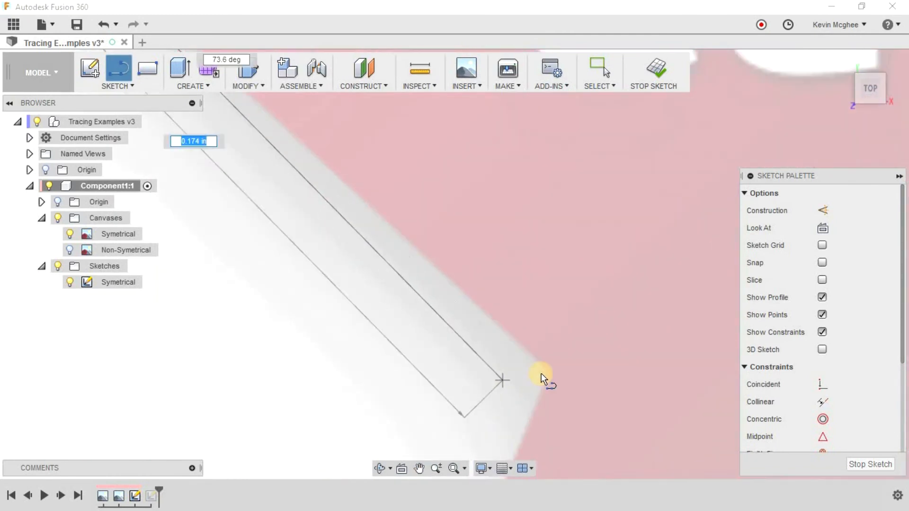
{"action": "left_click", "coordinate": [550, 373]}
{"action": "middle_click_drag", "start_coordinate": [546, 400], "coordinate": [579, 192]}
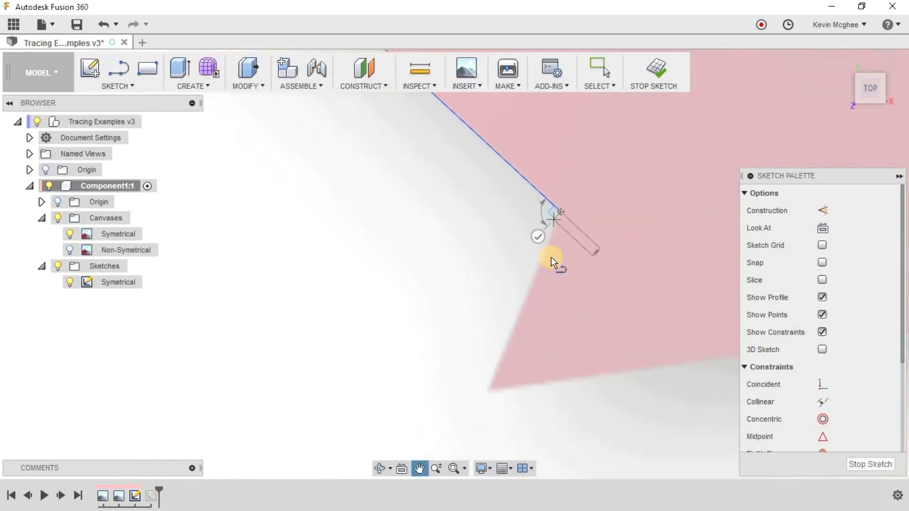
{"action": "left_click", "coordinate": [510, 345]}
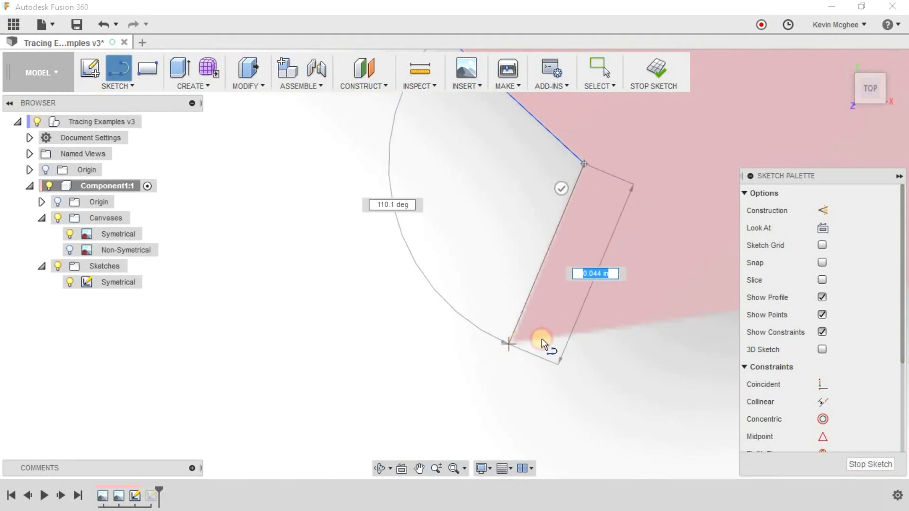
Trace the leaf's bottom edge about 0.122 in to the stem, then the stem's left side about 0.148 in down to its lower corner.
{"action": "middle_click_drag", "start_coordinate": [240, 302], "coordinate": [208, 300]}
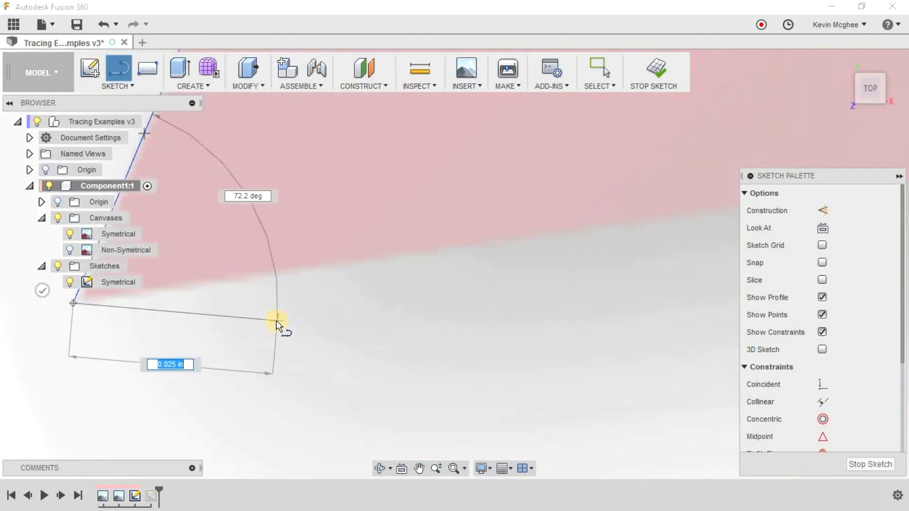
{"action": "scroll", "coordinate": [664, 243], "scroll_direction": "down", "scroll_amount": 2}
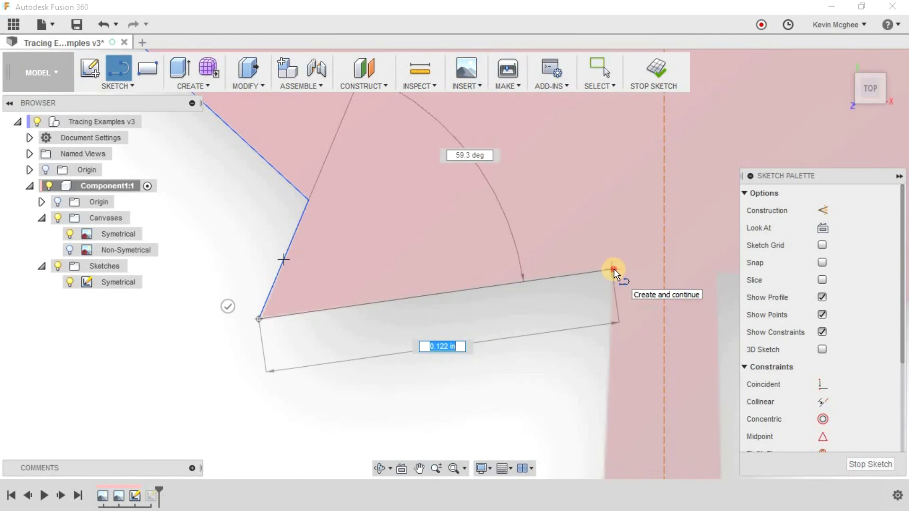
{"action": "left_click", "coordinate": [614, 269]}
{"action": "middle_click_drag", "start_coordinate": [595, 261], "coordinate": [559, 118]}
{"action": "scroll", "coordinate": [548, 258], "scroll_direction": "down", "scroll_amount": 3}
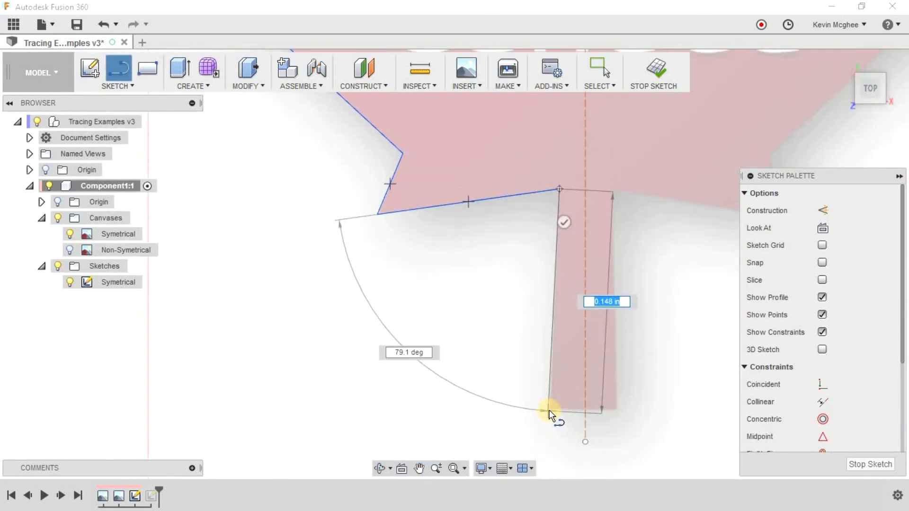
{"action": "left_click", "coordinate": [548, 411]}
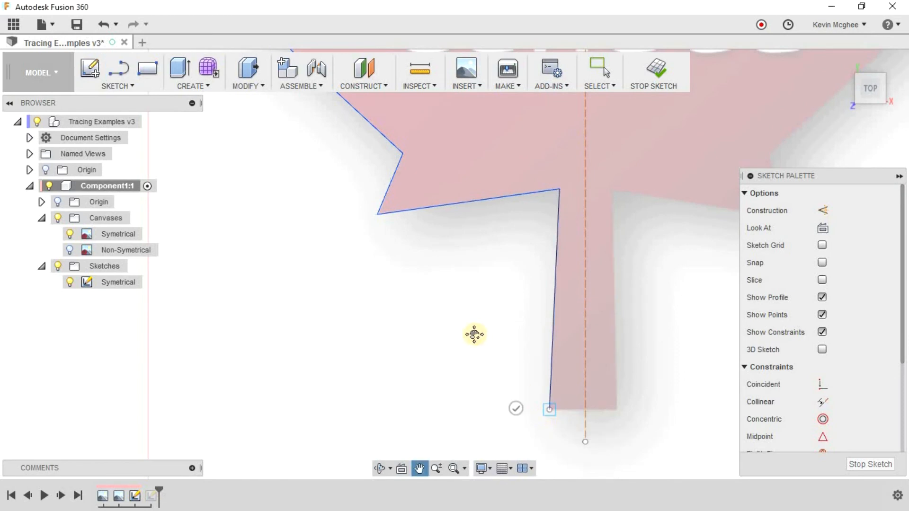
Trace the stem's bottom edge about 0.024 in across to the vertical construction line, end the outline there, and save the design.
{"action": "middle_click_drag", "start_coordinate": [548, 411], "coordinate": [500, 348]}
{"action": "scroll", "coordinate": [511, 338], "scroll_direction": "up", "scroll_amount": 5}
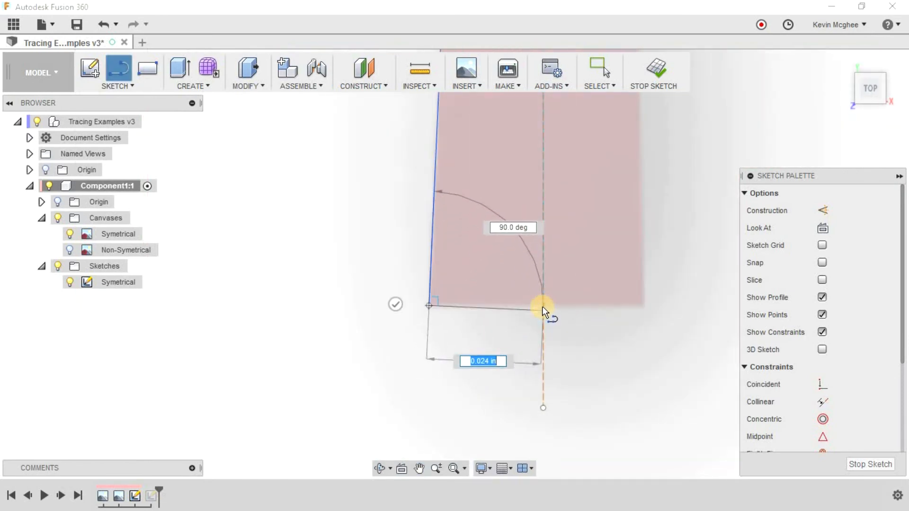
{"action": "double_click", "coordinate": [542, 307]}
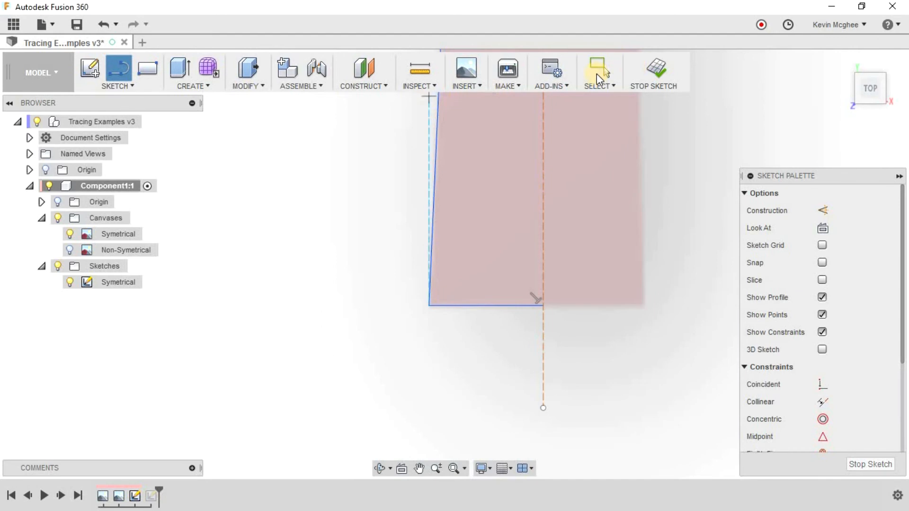
{"action": "key", "text": "Escape"}
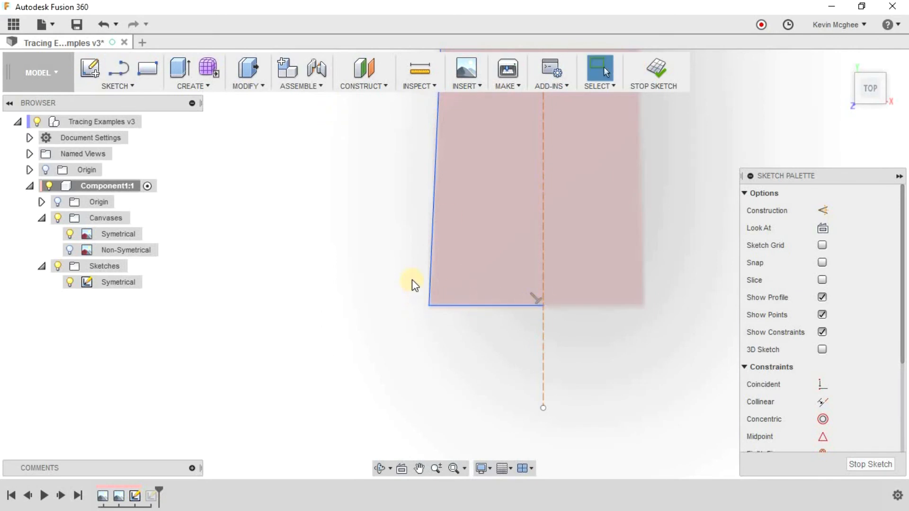
{"action": "scroll", "coordinate": [404, 297], "scroll_direction": "down", "scroll_amount": 6}
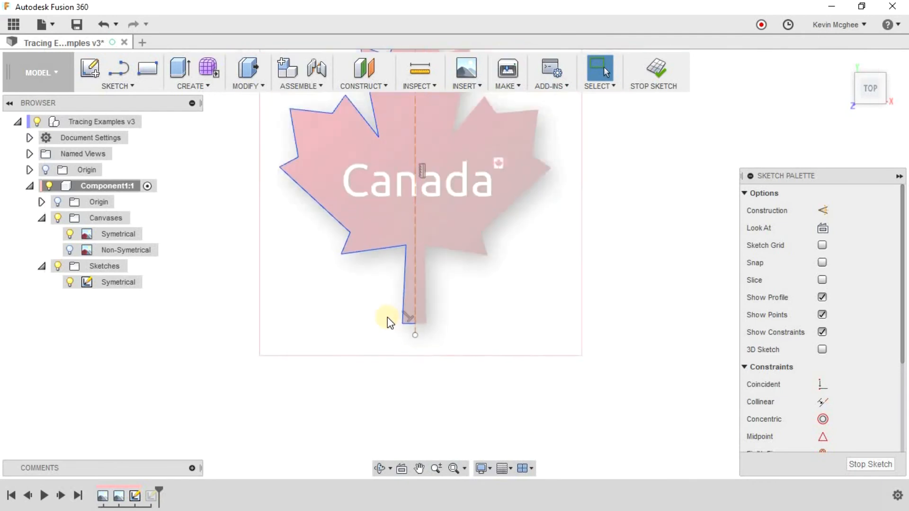
{"action": "left_click", "coordinate": [75, 26]}
{"action": "left_click", "coordinate": [442, 275]}
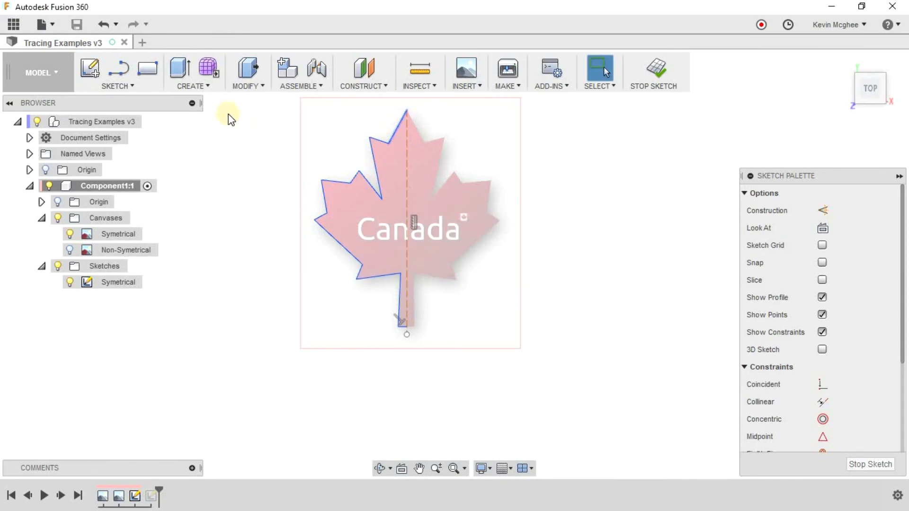
Start a sketch Mirror and select the three outline segments on the left side of the leaf's top lobe as objects.
{"action": "left_click", "coordinate": [118, 86]}
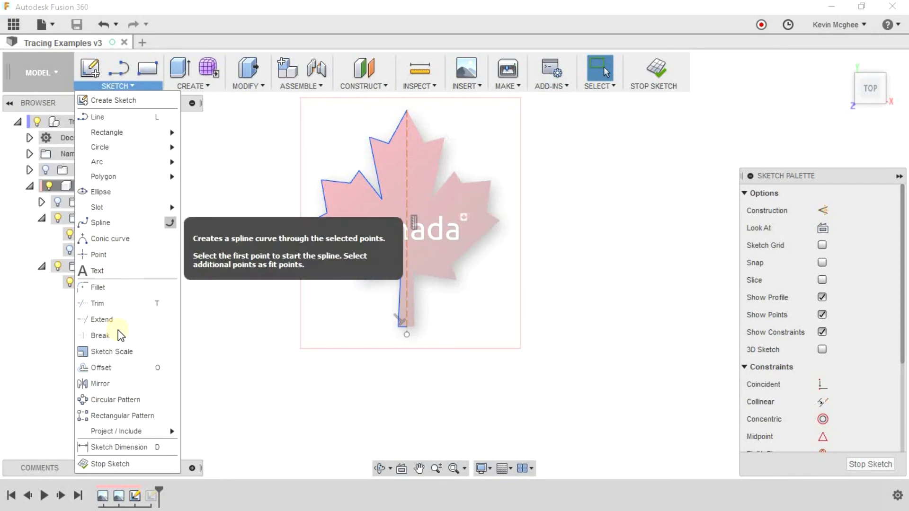
{"action": "left_click", "coordinate": [101, 383]}
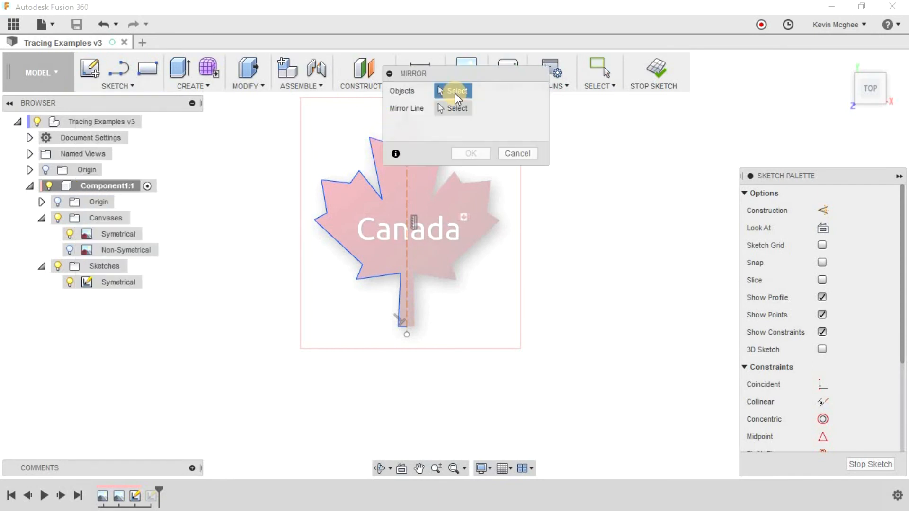
{"action": "left_click_drag", "start_coordinate": [491, 78], "coordinate": [660, 169]}
{"action": "left_click", "coordinate": [391, 138]}
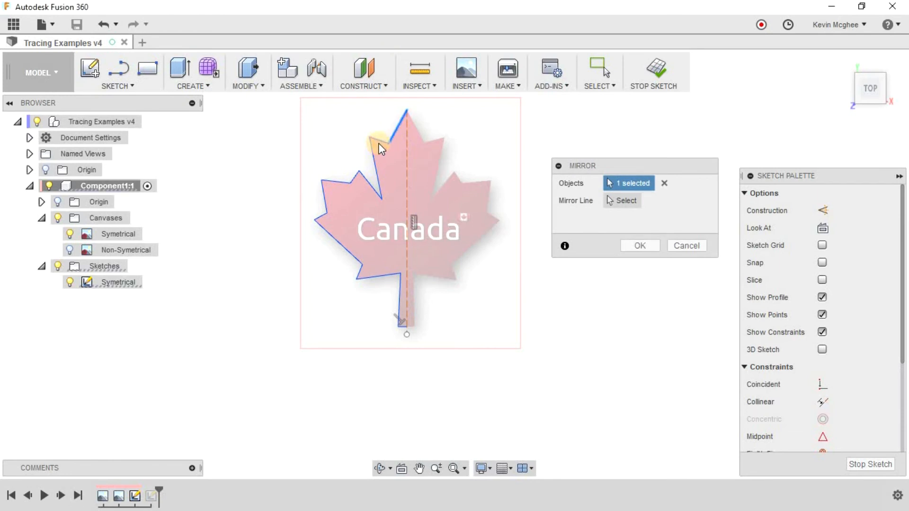
{"action": "left_click", "coordinate": [373, 152]}
{"action": "left_click", "coordinate": [369, 183]}
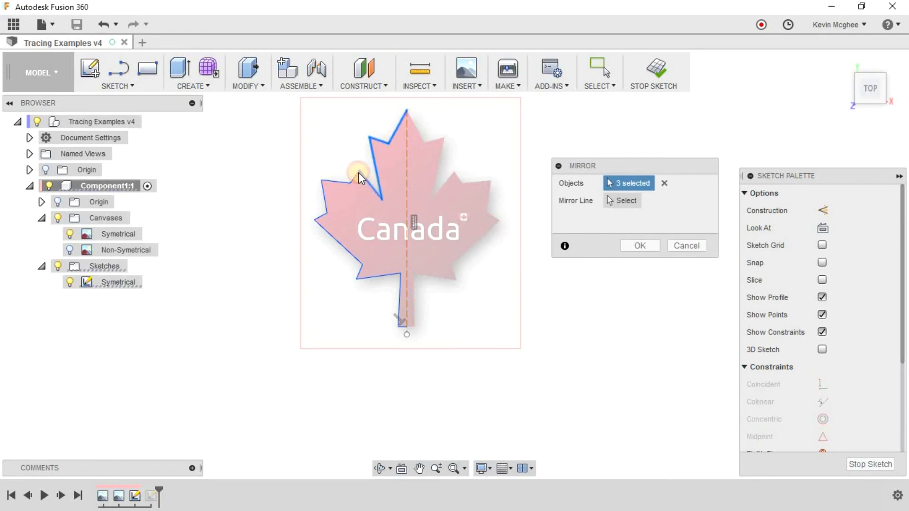
Add the left lobe's outline segments and the long lower-left edge to the mirror objects.
{"action": "left_click", "coordinate": [353, 175]}
{"action": "left_click", "coordinate": [340, 181]}
{"action": "left_click", "coordinate": [326, 200]}
{"action": "left_click", "coordinate": [323, 226]}
Add the short lower-left segment, the leaf's bottom edge, and the stem's left side and bottom edge to the mirror objects.
{"action": "left_click", "coordinate": [360, 275]}
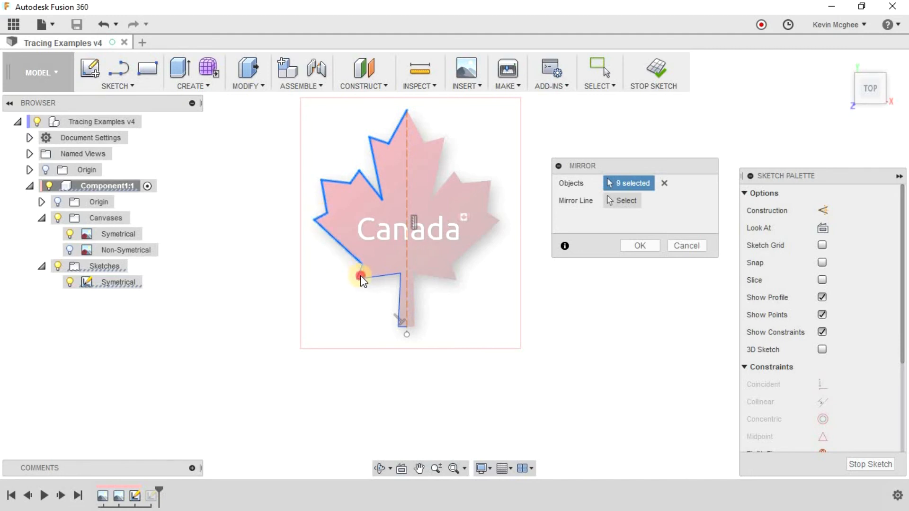
{"action": "left_click", "coordinate": [368, 275]}
{"action": "left_click", "coordinate": [360, 272]}
{"action": "left_click", "coordinate": [400, 303]}
{"action": "scroll", "coordinate": [402, 328], "scroll_direction": "up", "scroll_amount": 5}
{"action": "left_click", "coordinate": [404, 325]}
{"action": "left_click", "coordinate": [397, 259]}
{"action": "scroll", "coordinate": [363, 309], "scroll_direction": "down", "scroll_amount": 6}
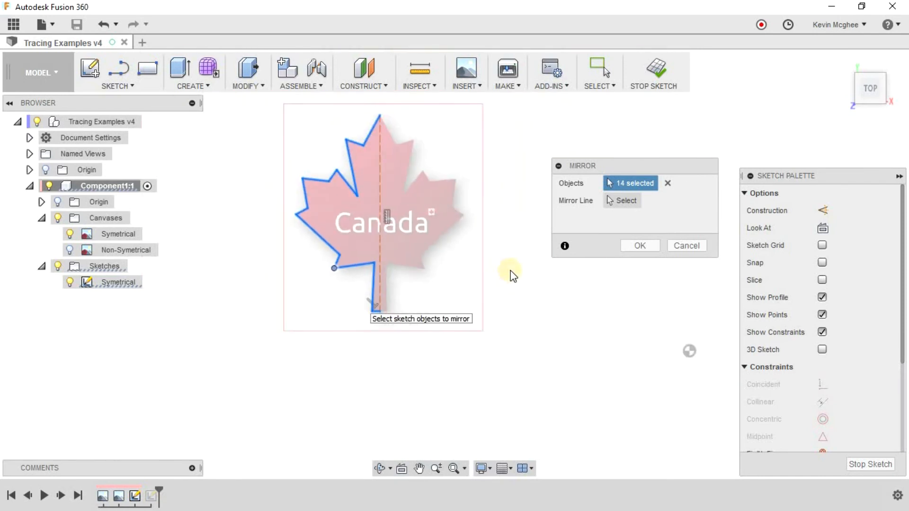
Mirror the selected half outline about the vertical construction line and turn off the display of sketch constraints.
{"action": "left_click", "coordinate": [621, 201]}
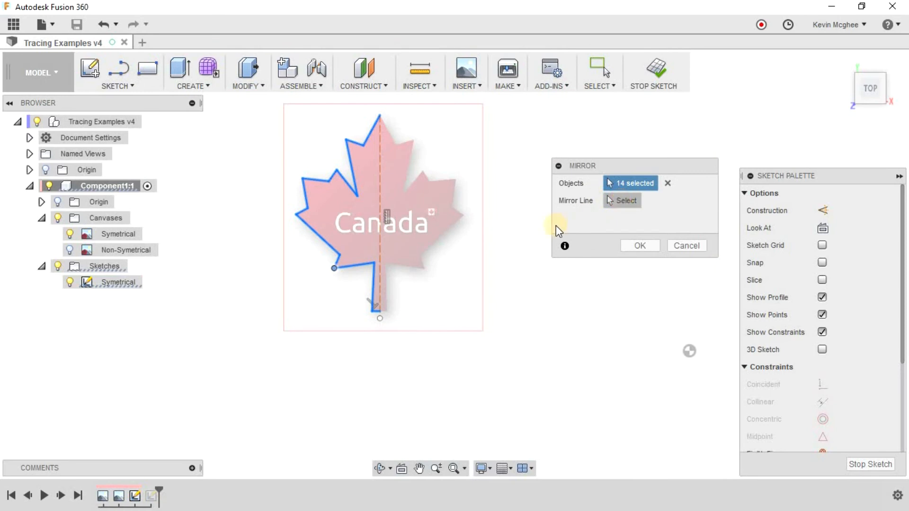
{"action": "left_click", "coordinate": [380, 175]}
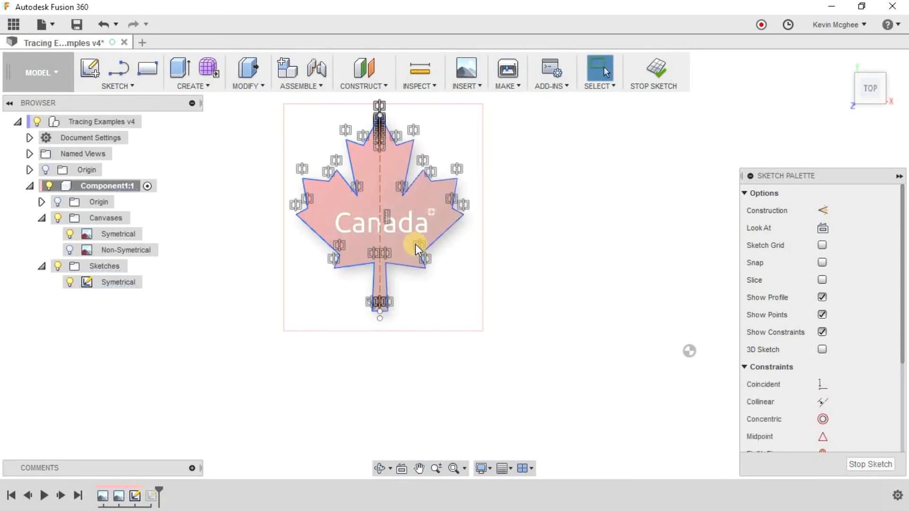
{"action": "left_click", "coordinate": [352, 240]}
{"action": "scroll", "coordinate": [353, 241], "scroll_direction": "up", "scroll_amount": 3}
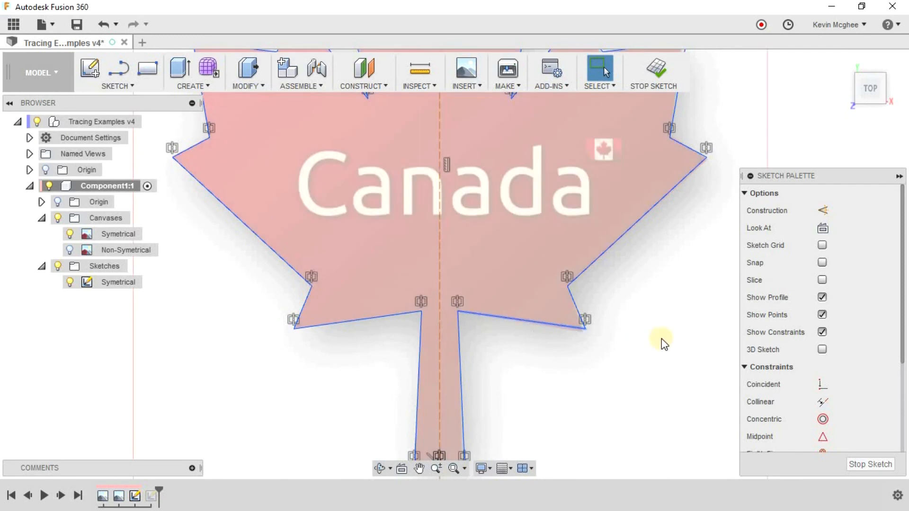
{"action": "left_click", "coordinate": [823, 333]}
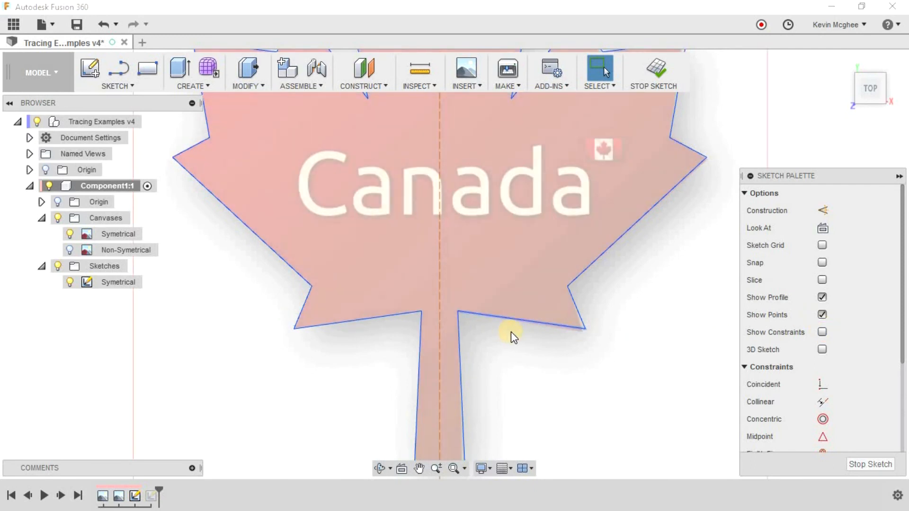
Examine how closely the mirrored right half of the outline follows the maple leaf canvas at its lobes and stem.
{"action": "scroll", "coordinate": [521, 335], "scroll_direction": "down", "scroll_amount": 5}
{"action": "scroll", "coordinate": [487, 205], "scroll_direction": "up", "scroll_amount": 5}
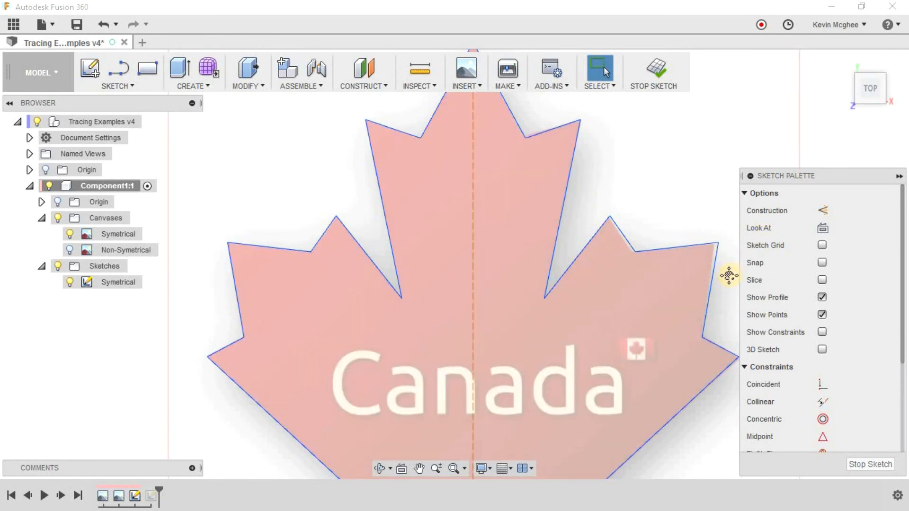
{"action": "middle_click_drag", "start_coordinate": [730, 275], "coordinate": [562, 251]}
{"action": "scroll", "coordinate": [555, 254], "scroll_direction": "up", "scroll_amount": 1}
{"action": "scroll", "coordinate": [550, 204], "scroll_direction": "up", "scroll_amount": 4}
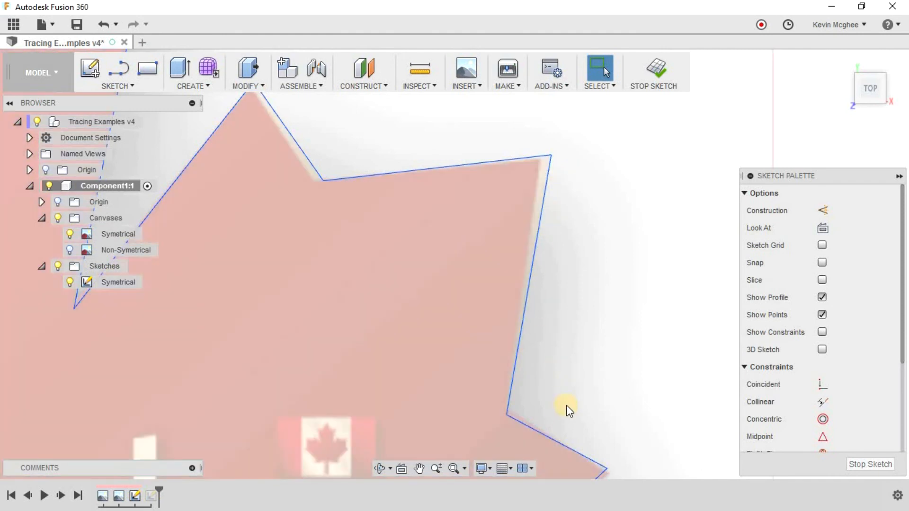
{"action": "scroll", "coordinate": [567, 462], "scroll_direction": "down", "scroll_amount": 3}
{"action": "scroll", "coordinate": [564, 461], "scroll_direction": "down", "scroll_amount": 3}
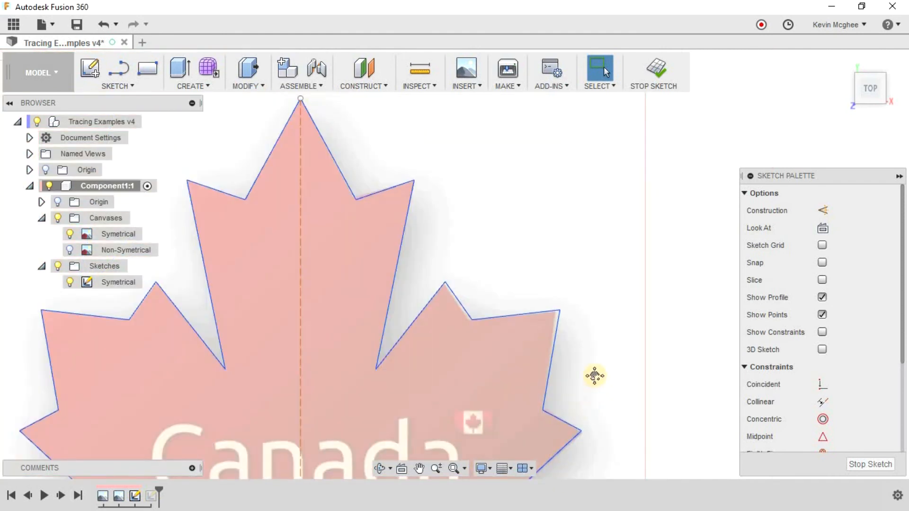
{"action": "middle_click_drag", "start_coordinate": [594, 390], "coordinate": [608, 252]}
{"action": "mouse_move", "coordinate": [563, 390]}
{"action": "middle_mouse_down"}
{"action": "mouse_move", "coordinate": [620, 305]}
{"action": "mouse_move", "coordinate": [602, 318]}
{"action": "middle_mouse_up"}
{"action": "scroll", "coordinate": [450, 408], "scroll_direction": "up", "scroll_amount": 2}
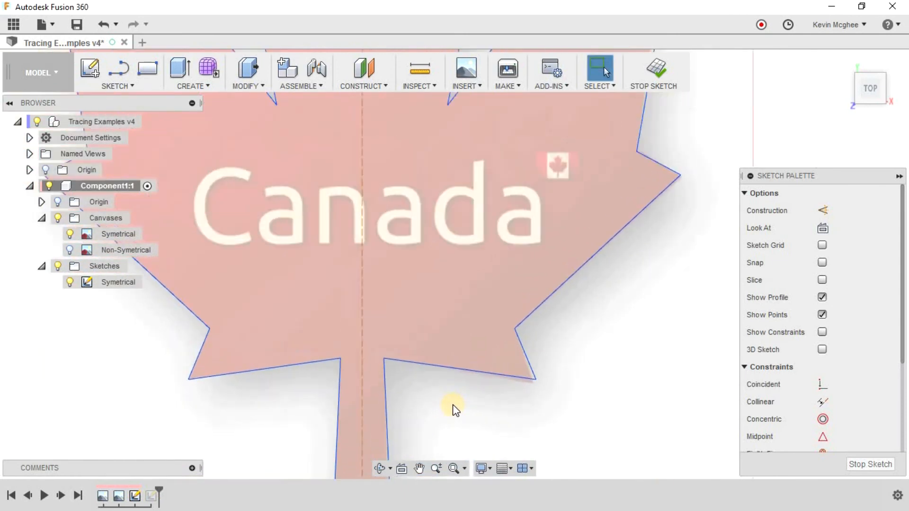
{"action": "scroll", "coordinate": [452, 409], "scroll_direction": "down", "scroll_amount": 4}
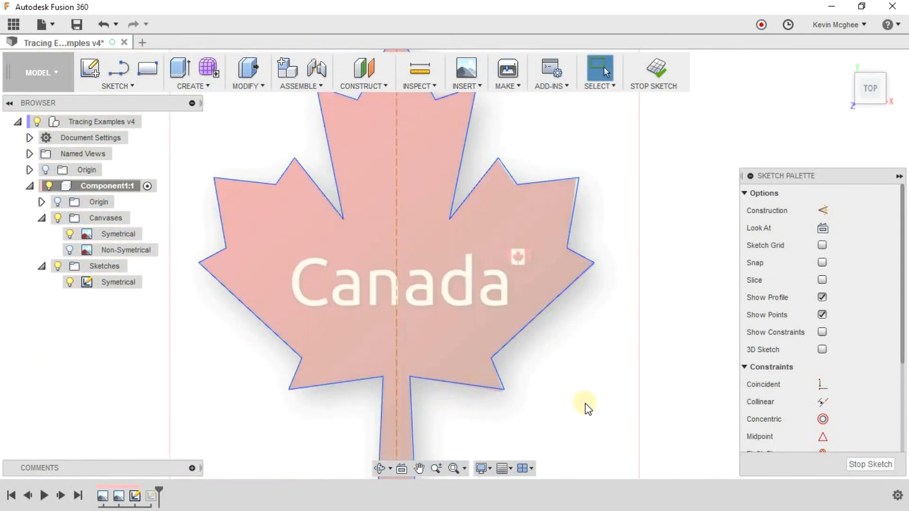
{"action": "scroll", "coordinate": [587, 410], "scroll_direction": "down", "scroll_amount": 3}
{"action": "middle_click_drag", "start_coordinate": [664, 410], "coordinate": [621, 351]}
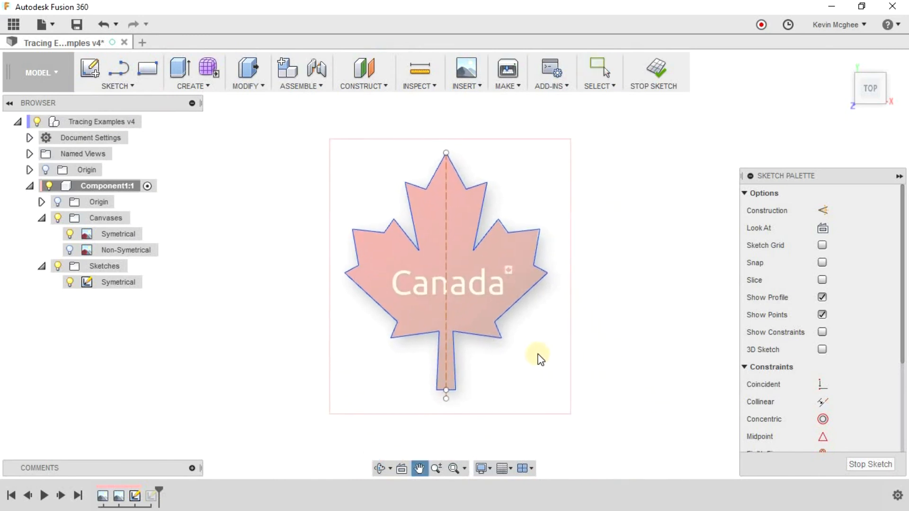
Save the design and hide the canvases so only the leaf sketch is displayed.
{"action": "left_click", "coordinate": [77, 24]}
{"action": "left_click", "coordinate": [482, 274]}
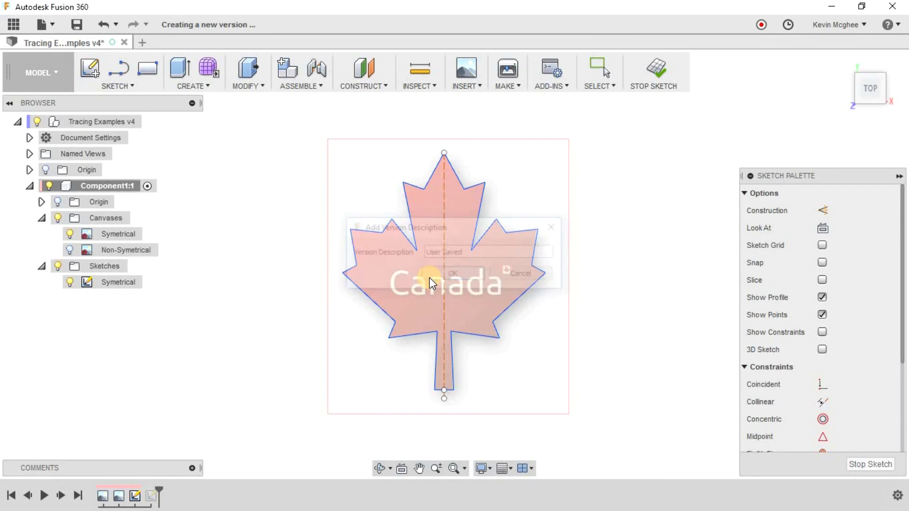
{"action": "left_click", "coordinate": [57, 219]}
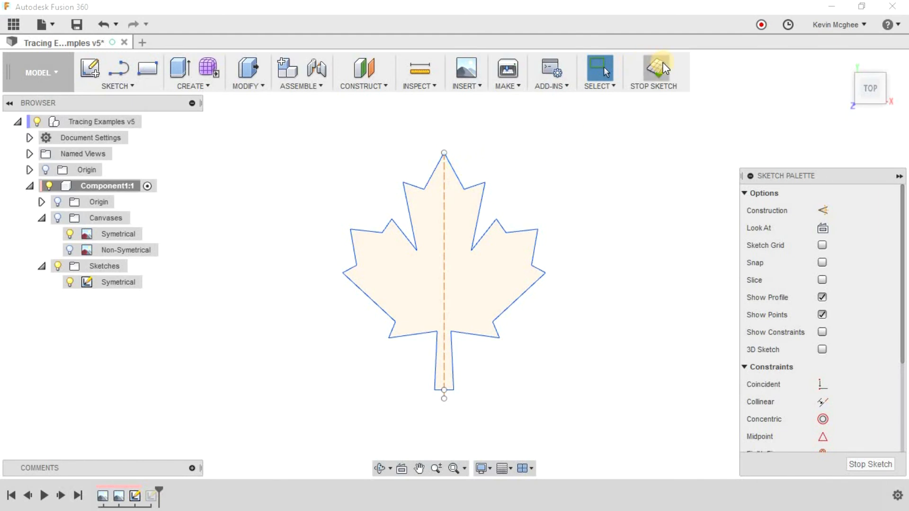
Finish the leaf sketch, and hide both the Symetrical canvas and the Symetrical sketch.
{"action": "left_click", "coordinate": [643, 66]}
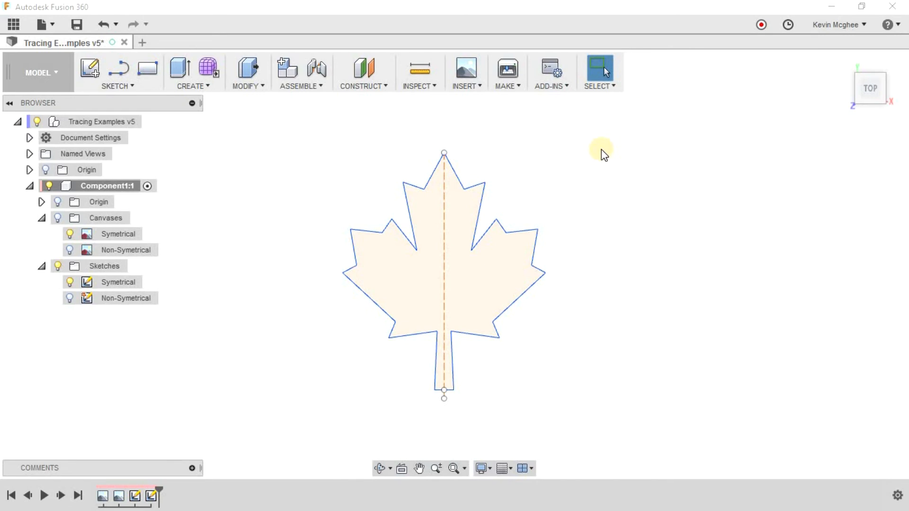
{"action": "middle_click_drag", "start_coordinate": [495, 157], "coordinate": [421, 155]}
{"action": "left_click", "coordinate": [70, 234]}
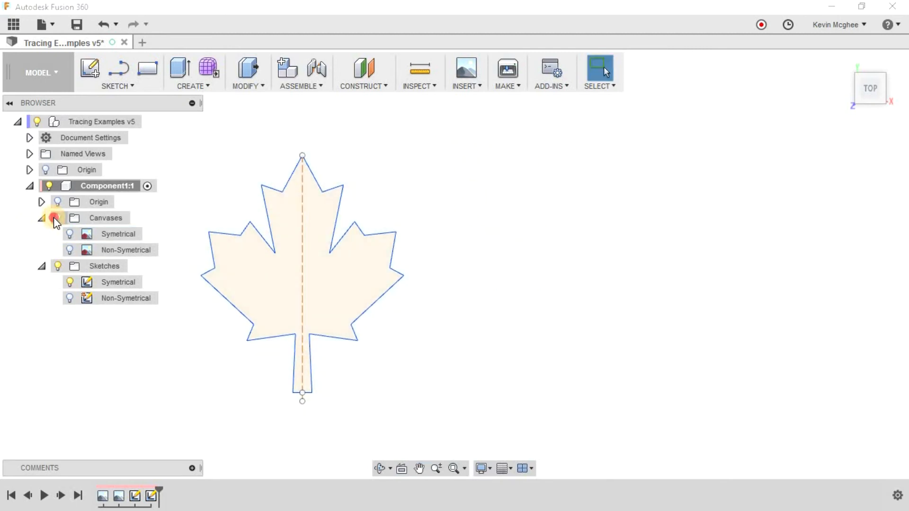
{"action": "left_click", "coordinate": [75, 283]}
{"action": "left_click", "coordinate": [69, 282]}
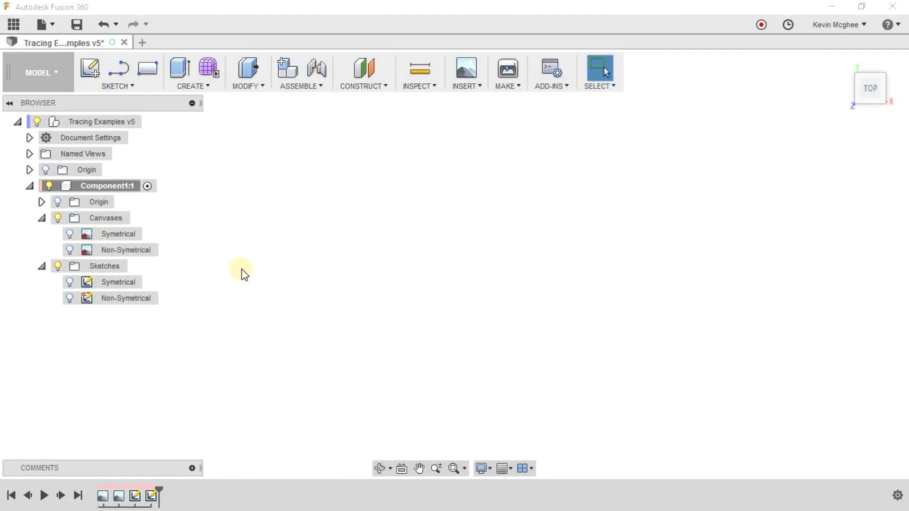
Show the Non-Symetrical fish canvas and the Non-Symetrical sketch.
{"action": "left_click", "coordinate": [71, 251]}
{"action": "left_click", "coordinate": [70, 250]}
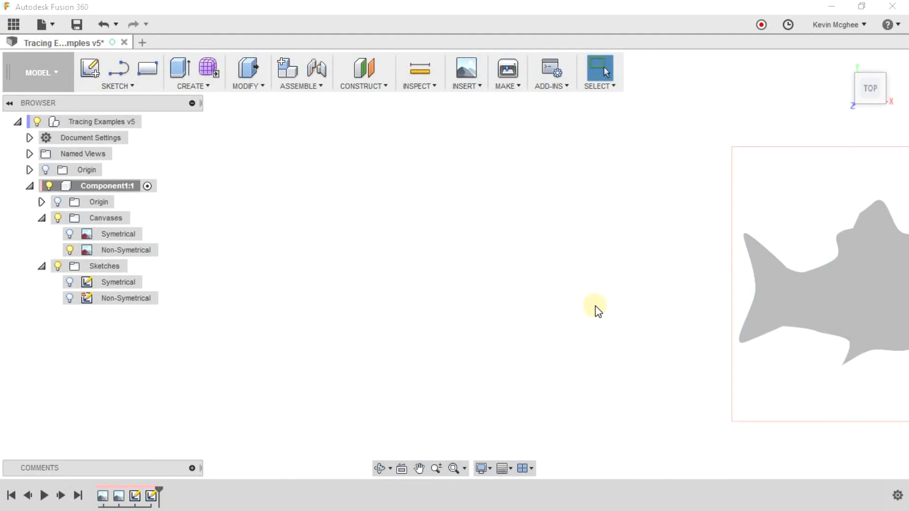
{"action": "middle_click_drag", "start_coordinate": [441, 300], "coordinate": [289, 294]}
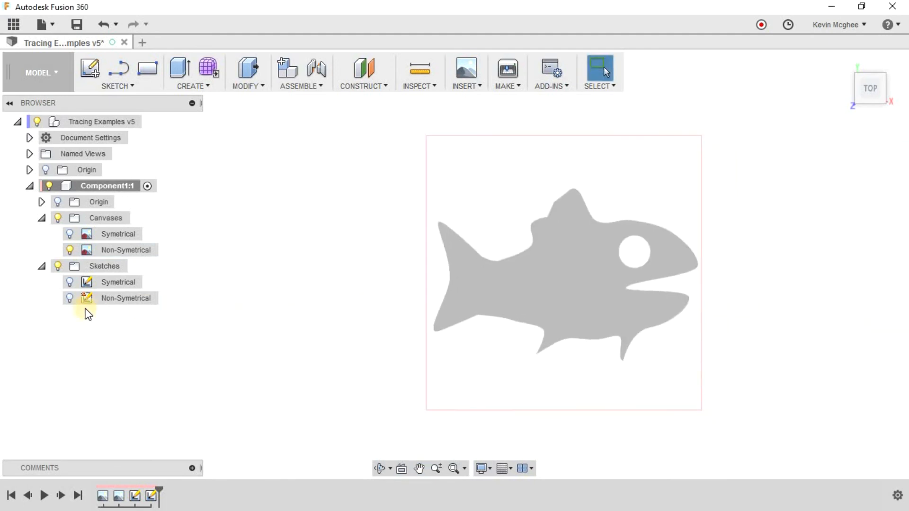
{"action": "left_click", "coordinate": [69, 298]}
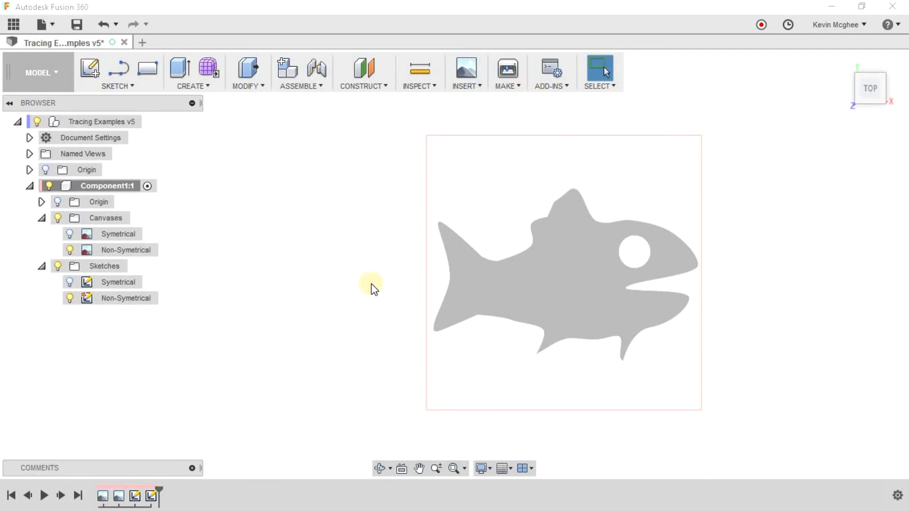
{"action": "middle_click_drag", "start_coordinate": [560, 272], "coordinate": [464, 269]}
{"action": "scroll", "coordinate": [464, 266], "scroll_direction": "up", "scroll_amount": 2}
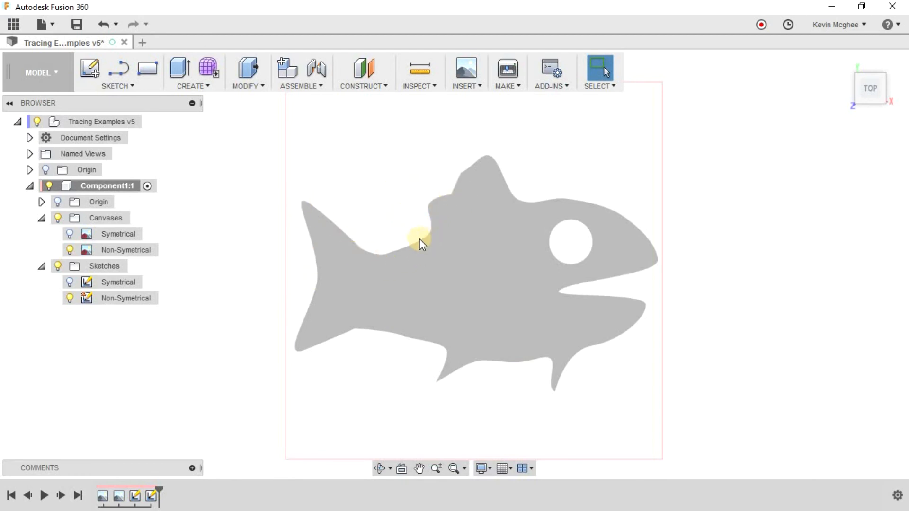
{"action": "scroll", "coordinate": [381, 297], "scroll_direction": "up", "scroll_amount": 2}
{"action": "middle_click_drag", "start_coordinate": [396, 301], "coordinate": [407, 285]}
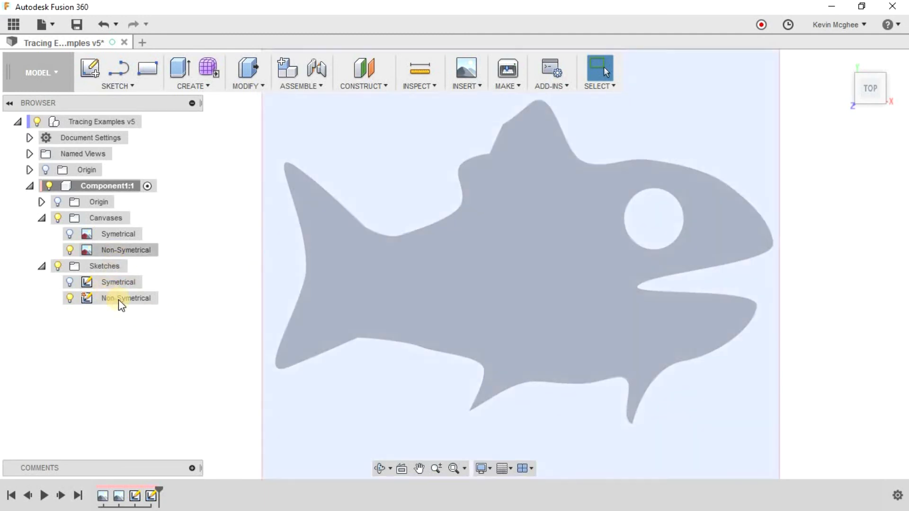
Open the existing Non-Symetrical sketch for editing.
{"action": "left_click", "coordinate": [121, 304]}
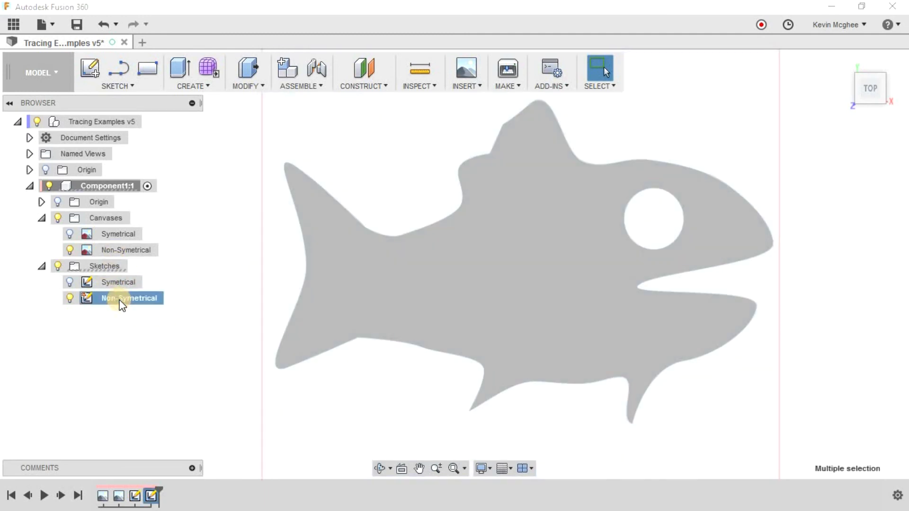
{"action": "right_click", "coordinate": [121, 301]}
{"action": "left_click", "coordinate": [146, 331]}
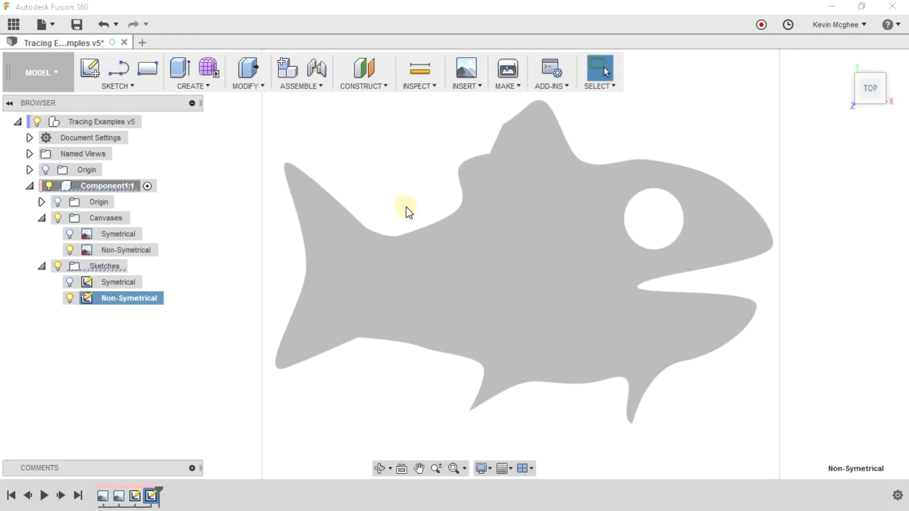
Start a spline at the rear base of the dorsal fin and trace along the fish's back to its lowest dip.
{"action": "left_click", "coordinate": [117, 86]}
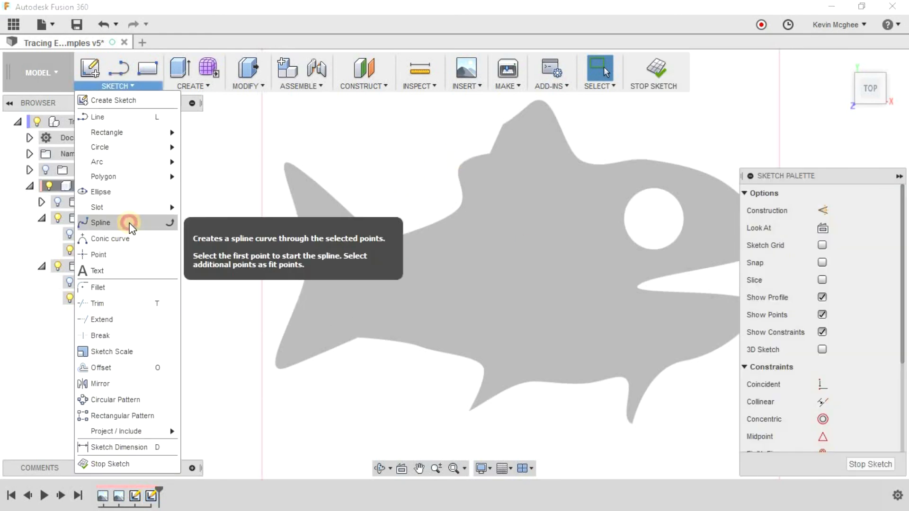
{"action": "left_click", "coordinate": [130, 229]}
{"action": "scroll", "coordinate": [412, 222], "scroll_direction": "up", "scroll_amount": 3}
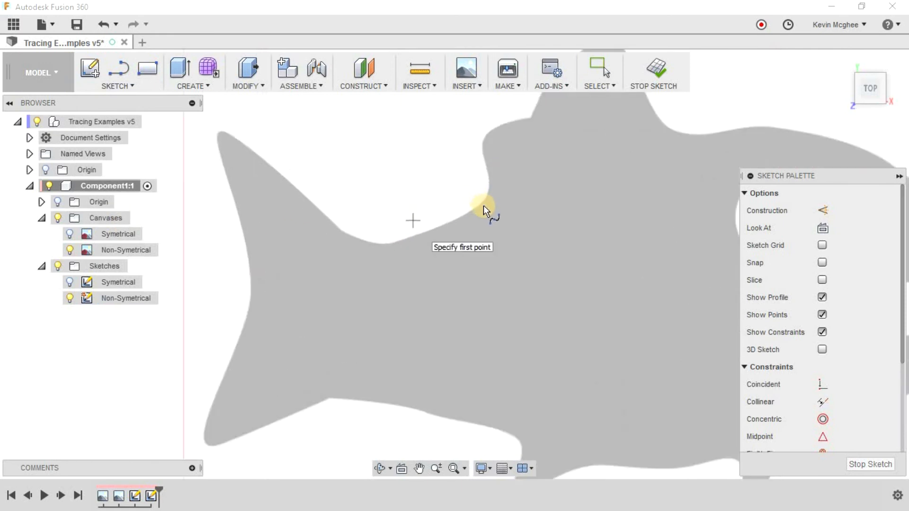
{"action": "left_click", "coordinate": [480, 206]}
{"action": "left_click", "coordinate": [459, 219]}
{"action": "left_click", "coordinate": [401, 237]}
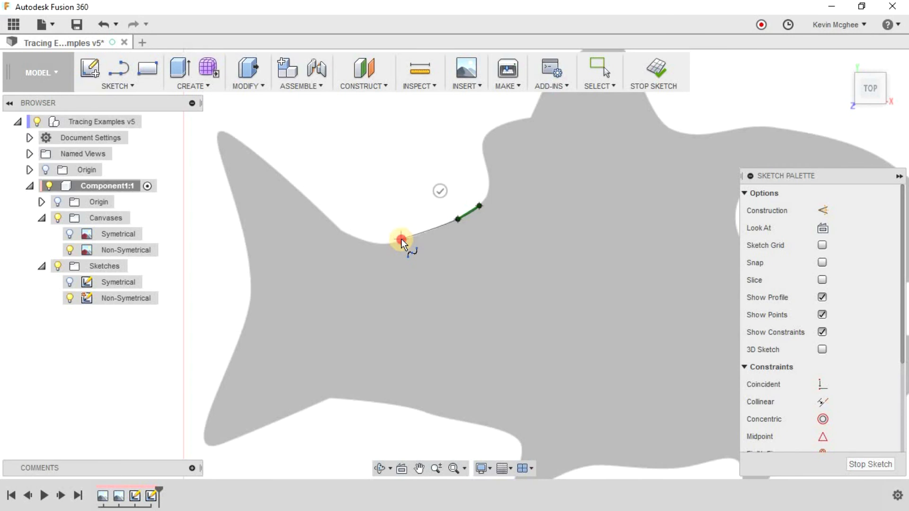
{"action": "left_click", "coordinate": [387, 245]}
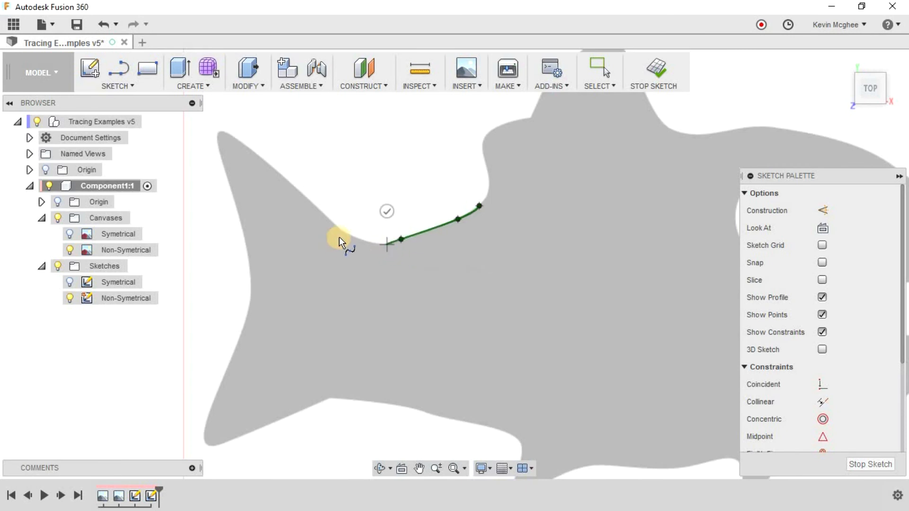
Continue the spline out of the dip, along the tail's upper edge and around the upper tail tip.
{"action": "left_click", "coordinate": [362, 242]}
{"action": "left_click", "coordinate": [325, 216]}
{"action": "left_click", "coordinate": [257, 153]}
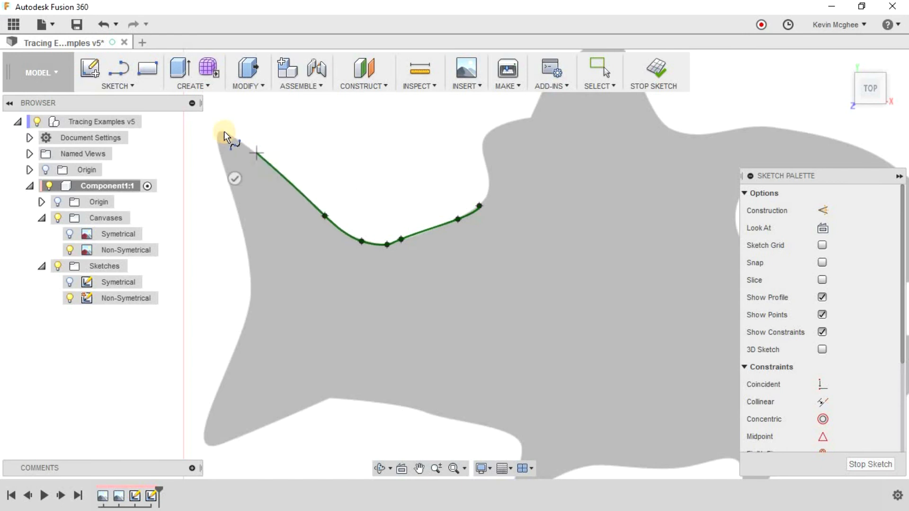
{"action": "left_click", "coordinate": [222, 131]}
{"action": "scroll", "coordinate": [217, 133], "scroll_direction": "up", "scroll_amount": 5}
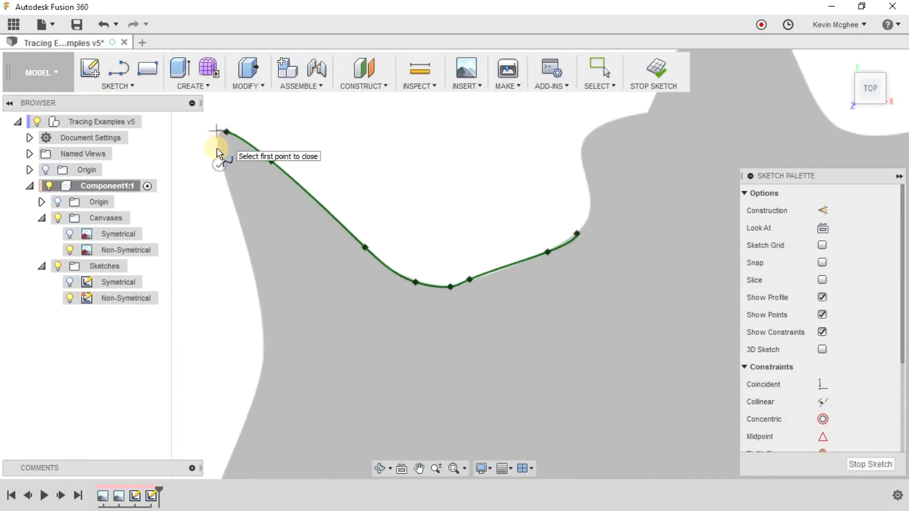
{"action": "left_click", "coordinate": [219, 146]}
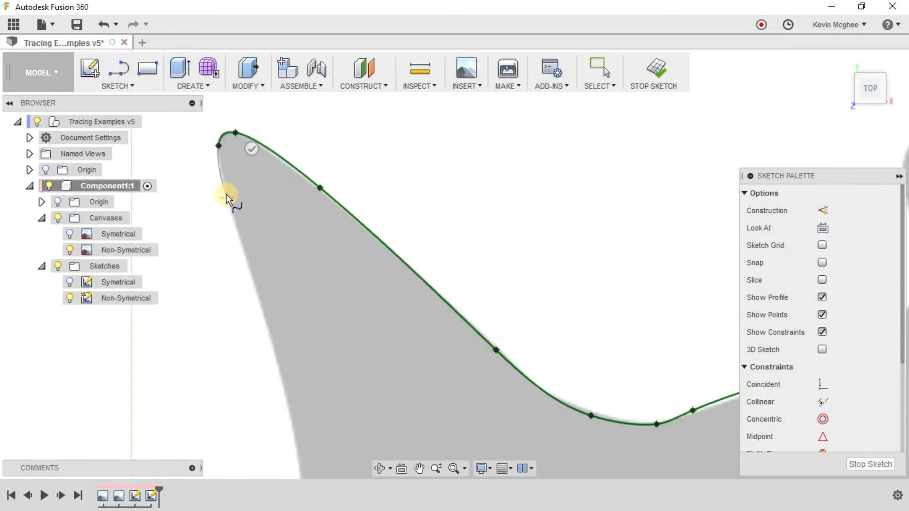
Trace the rear edge of the tail with spline points down to the lower lobe.
{"action": "left_click", "coordinate": [272, 343]}
{"action": "middle_click_drag", "start_coordinate": [272, 344], "coordinate": [353, 128]}
{"action": "left_click", "coordinate": [382, 260]}
{"action": "mouse_move", "coordinate": [388, 345]}
{"action": "middle_mouse_down"}
{"action": "mouse_move", "coordinate": [440, 317]}
{"action": "mouse_move", "coordinate": [558, 183]}
{"action": "mouse_move", "coordinate": [518, 286]}
{"action": "middle_mouse_up"}
{"action": "left_click", "coordinate": [517, 286]}
{"action": "middle_click_drag", "start_coordinate": [641, 213], "coordinate": [607, 206]}
Place closely spaced spline points around the rounded lower tail tip.
{"action": "left_click", "coordinate": [610, 227]}
{"action": "left_click", "coordinate": [592, 283]}
{"action": "left_click", "coordinate": [586, 312]}
{"action": "left_click", "coordinate": [590, 328]}
{"action": "left_click", "coordinate": [608, 339]}
{"action": "left_click", "coordinate": [644, 328]}
Extend the spline along the tail's lower edge and end it at the corner where the belly begins.
{"action": "middle_click_drag", "start_coordinate": [676, 305], "coordinate": [366, 352]}
{"action": "left_click", "coordinate": [569, 273]}
{"action": "middle_click_drag", "start_coordinate": [587, 274], "coordinate": [349, 264]}
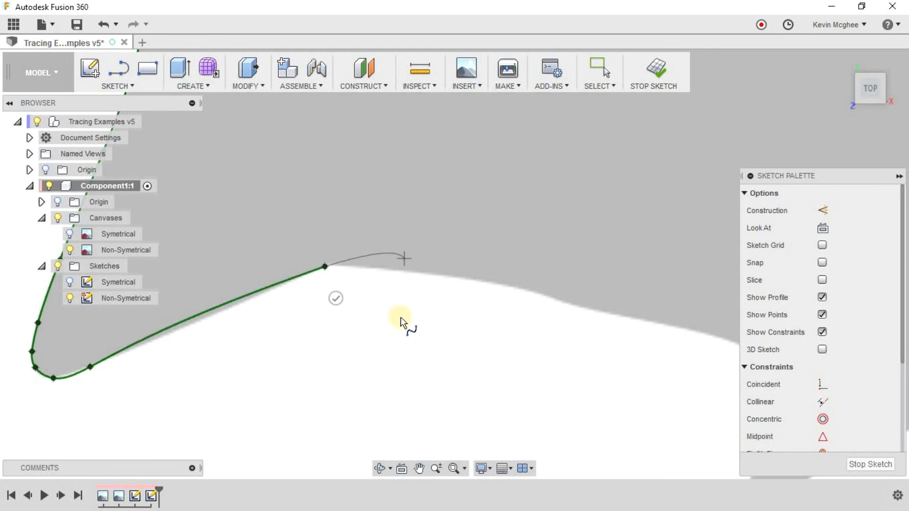
{"action": "left_click", "coordinate": [334, 299]}
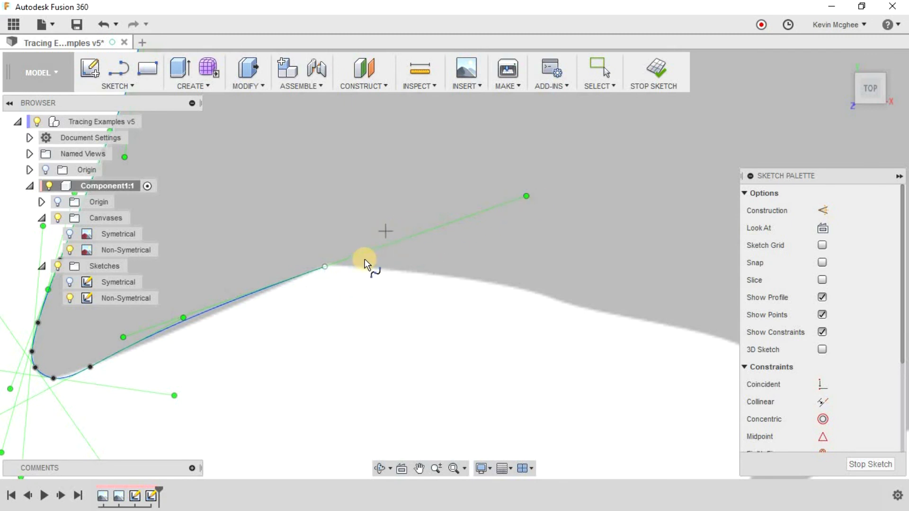
Start a new spline from the tail-belly corner and trace the rear part of the belly.
{"action": "left_click", "coordinate": [326, 267]}
{"action": "left_click", "coordinate": [488, 280]}
{"action": "left_click", "coordinate": [558, 300]}
{"action": "left_click", "coordinate": [643, 321]}
{"action": "mouse_move", "coordinate": [643, 320]}
{"action": "middle_mouse_down"}
{"action": "mouse_move", "coordinate": [471, 194]}
{"action": "mouse_move", "coordinate": [427, 187]}
{"action": "middle_mouse_up"}
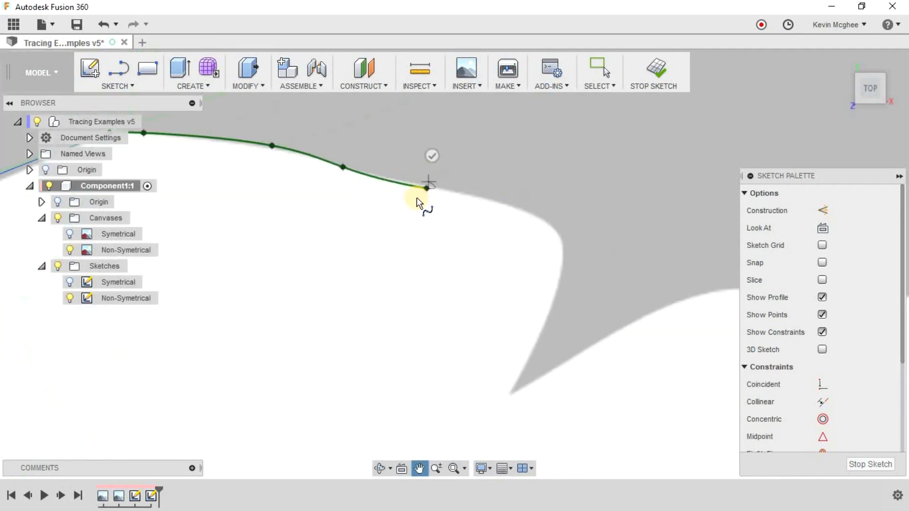
{"action": "scroll", "coordinate": [420, 197], "scroll_direction": "down", "scroll_amount": 1}
Continue the spline around the curve into the rear belly fin and end it at the fin's tip.
{"action": "left_click", "coordinate": [431, 196]}
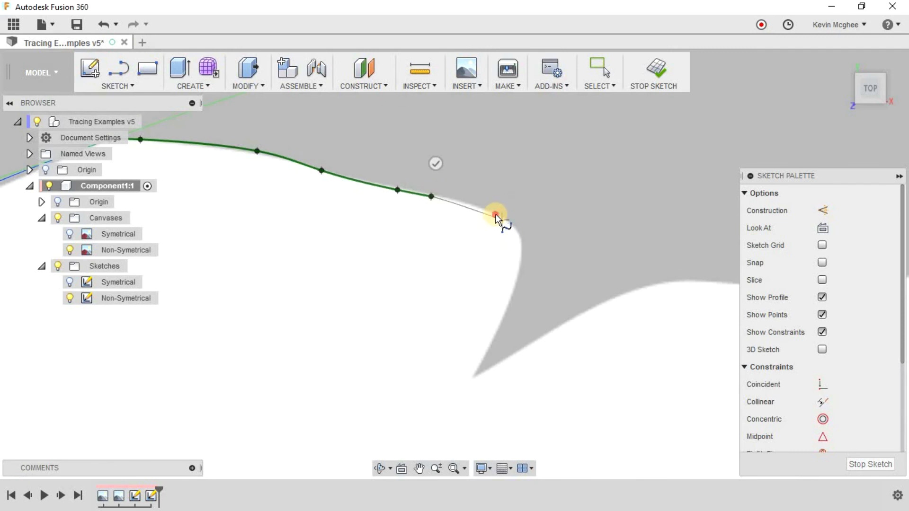
{"action": "left_click", "coordinate": [521, 243]}
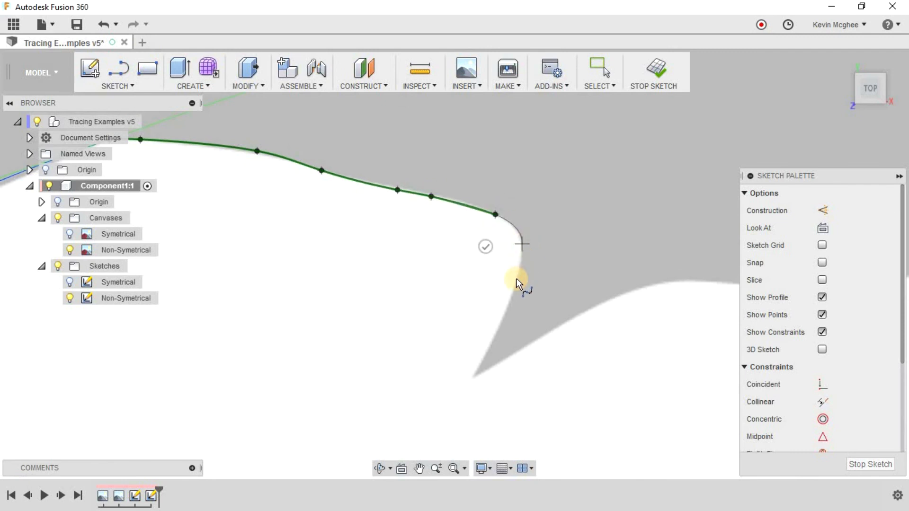
{"action": "left_click", "coordinate": [515, 283]}
{"action": "left_click", "coordinate": [472, 377]}
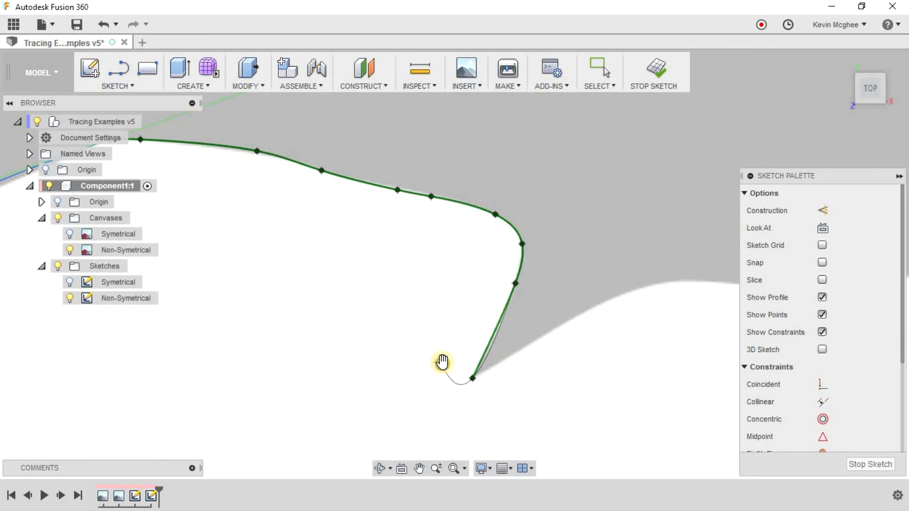
{"action": "left_click", "coordinate": [433, 379]}
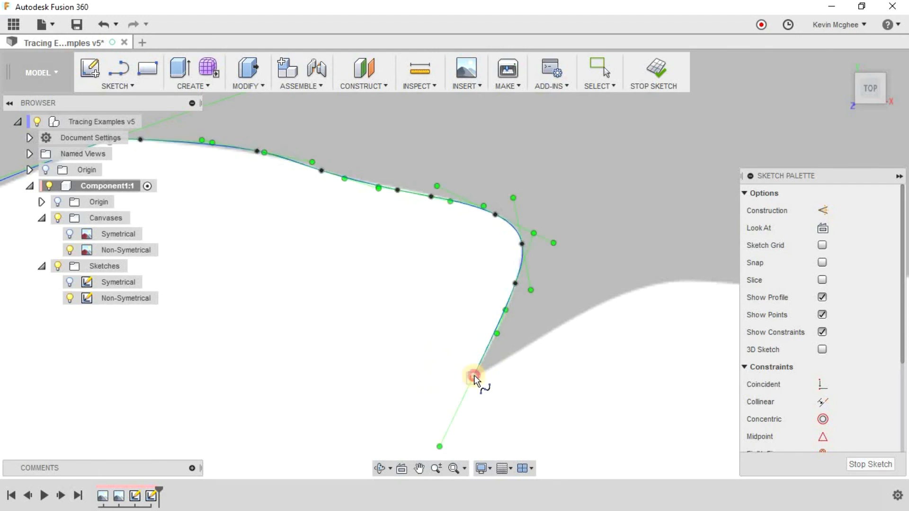
Trace a new spline from the rear fin's tip up its front edge and along the belly between the fins.
{"action": "left_click", "coordinate": [616, 298]}
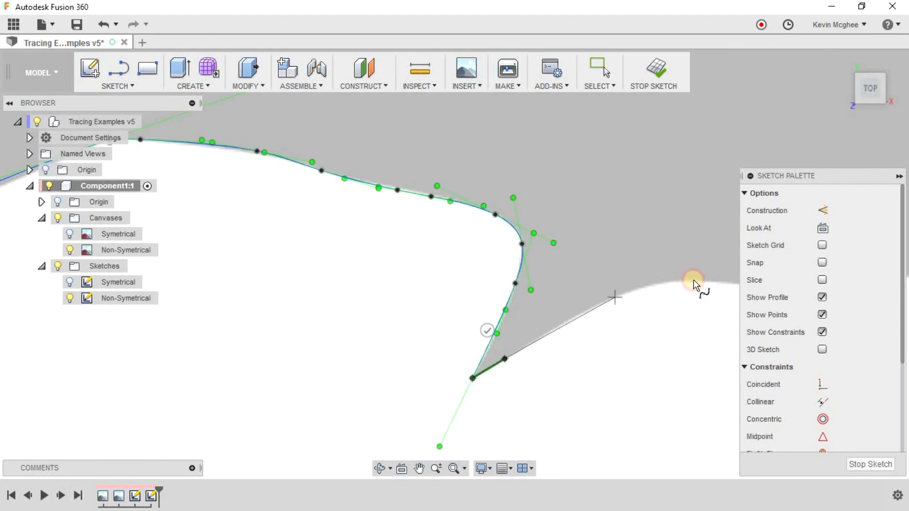
{"action": "middle_click_drag", "start_coordinate": [553, 280], "coordinate": [417, 291]}
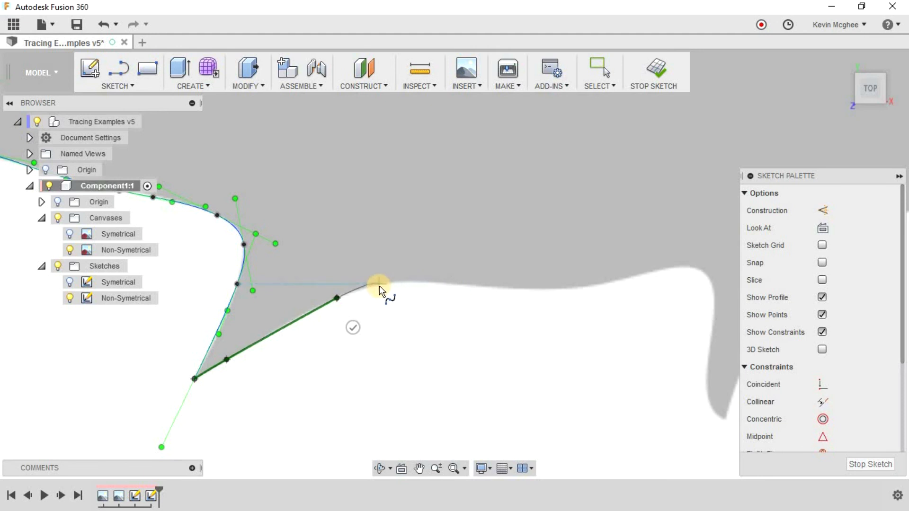
{"action": "scroll", "coordinate": [379, 286], "scroll_direction": "up", "scroll_amount": 3}
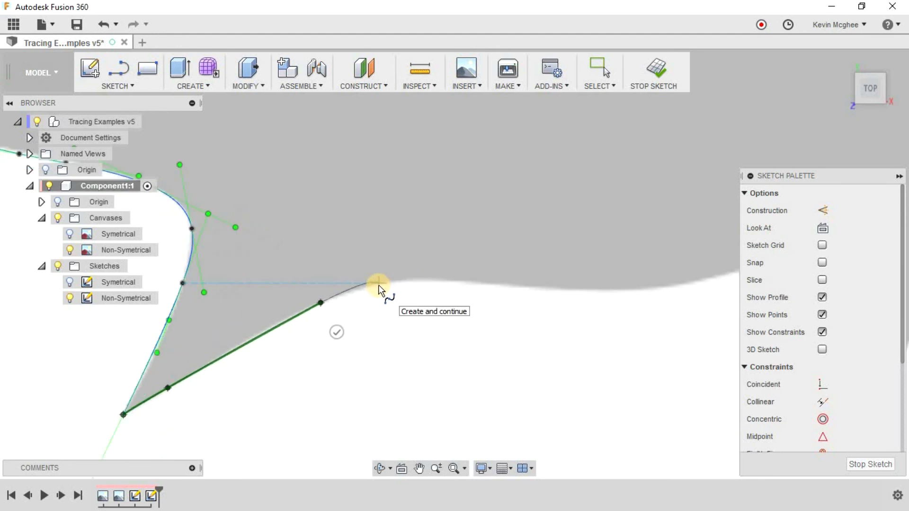
{"action": "left_click", "coordinate": [645, 278]}
{"action": "middle_click_drag", "start_coordinate": [678, 276], "coordinate": [319, 305]}
{"action": "scroll", "coordinate": [488, 323], "scroll_direction": "down", "scroll_amount": 3}
{"action": "left_click", "coordinate": [489, 325]}
{"action": "left_click", "coordinate": [638, 318]}
{"action": "middle_click_drag", "start_coordinate": [707, 339], "coordinate": [438, 389]}
Continue the spline around the corner into the front belly fin and down its rear edge to the tip.
{"action": "left_click", "coordinate": [461, 351]}
{"action": "left_click", "coordinate": [515, 338]}
{"action": "left_click", "coordinate": [563, 357]}
{"action": "middle_click_drag", "start_coordinate": [564, 473], "coordinate": [588, 316]}
{"action": "left_click", "coordinate": [588, 295]}
{"action": "left_click", "coordinate": [578, 383]}
{"action": "left_click", "coordinate": [611, 446]}
Trace the front edge of the front belly fin and continue along the fish's throat.
{"action": "left_click", "coordinate": [634, 422]}
{"action": "left_click", "coordinate": [634, 383]}
{"action": "left_click", "coordinate": [713, 225]}
{"action": "middle_click_drag", "start_coordinate": [713, 225], "coordinate": [441, 377]}
{"action": "left_click", "coordinate": [528, 287]}
{"action": "left_click", "coordinate": [670, 241]}
Continue the spline along the underside of the lower jaw and around the jaw's tip.
{"action": "middle_click_drag", "start_coordinate": [670, 242], "coordinate": [340, 390]}
{"action": "left_click", "coordinate": [566, 280]}
{"action": "left_click", "coordinate": [712, 97]}
{"action": "middle_click_drag", "start_coordinate": [712, 97], "coordinate": [699, 327]}
{"action": "left_click", "coordinate": [609, 266]}
Trace the lower edge of the mouth back toward its inner corner, undoing a point along the way.
{"action": "left_click", "coordinate": [362, 239]}
{"action": "middle_click_drag", "start_coordinate": [363, 239], "coordinate": [547, 285]}
{"action": "key", "text": "ctrl+z"}
{"action": "middle_click_drag", "start_coordinate": [333, 227], "coordinate": [579, 301]}
{"action": "left_click", "coordinate": [489, 307]}
{"action": "left_click", "coordinate": [340, 302]}
Round the mouth's inner corner with spline points and follow the underside of the upper jaw.
{"action": "left_click", "coordinate": [283, 295]}
{"action": "left_click", "coordinate": [282, 272]}
{"action": "left_click", "coordinate": [362, 243]}
{"action": "left_click", "coordinate": [656, 180]}
Continue the spline around the tip of the snout and onto the forehead.
{"action": "middle_click_drag", "start_coordinate": [673, 178], "coordinate": [252, 298]}
{"action": "left_click", "coordinate": [509, 233]}
{"action": "left_click", "coordinate": [608, 171]}
{"action": "middle_click_drag", "start_coordinate": [608, 81], "coordinate": [630, 229]}
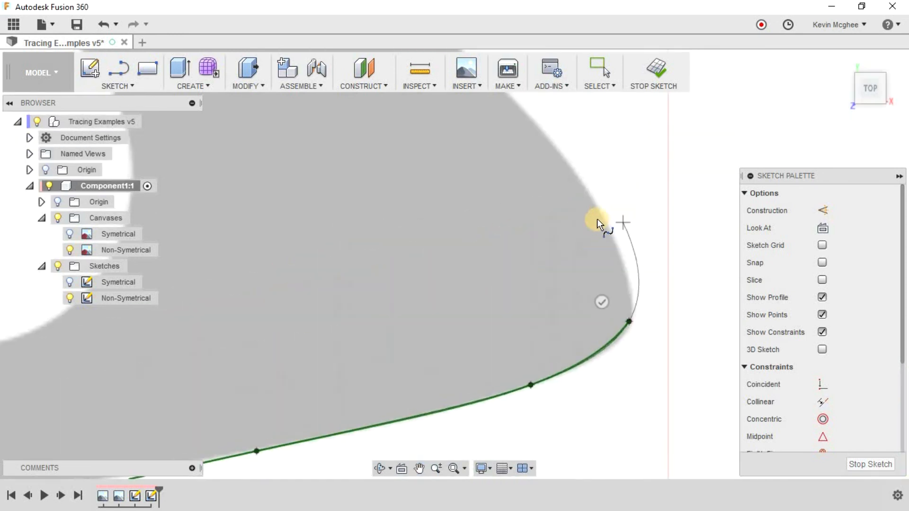
{"action": "left_click", "coordinate": [600, 220]}
Extend the spline over the forehead to the top of the head, undo the extra point and end the spline.
{"action": "middle_click_drag", "start_coordinate": [564, 193], "coordinate": [638, 410]}
{"action": "left_click", "coordinate": [459, 207]}
{"action": "middle_click_drag", "start_coordinate": [333, 160], "coordinate": [618, 351]}
{"action": "left_click", "coordinate": [264, 248]}
{"action": "middle_click_drag", "start_coordinate": [264, 248], "coordinate": [491, 374]}
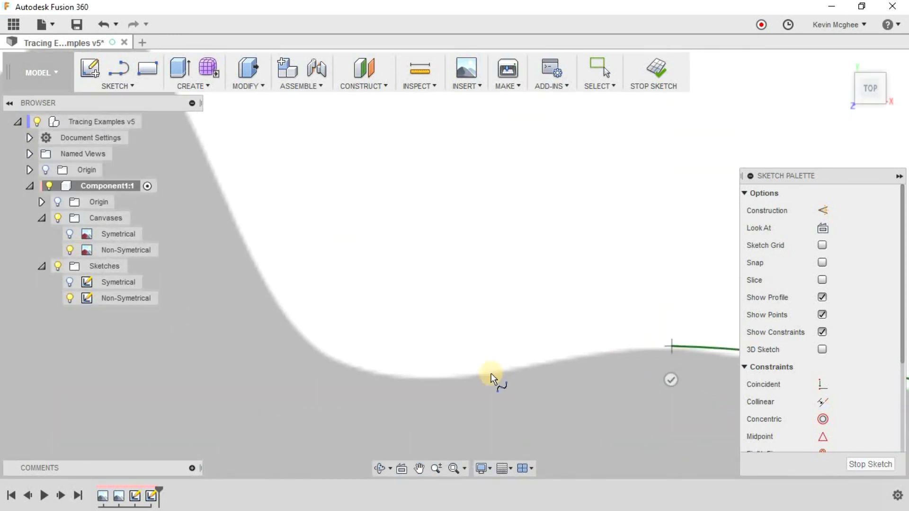
{"action": "left_click", "coordinate": [625, 353]}
{"action": "scroll", "coordinate": [650, 355], "scroll_direction": "up", "scroll_amount": 5}
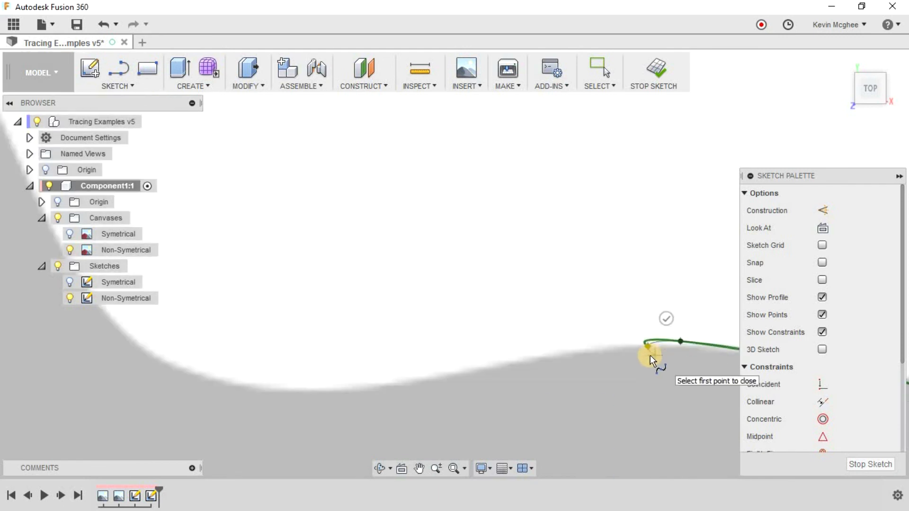
{"action": "key", "text": "ctrl+z"}
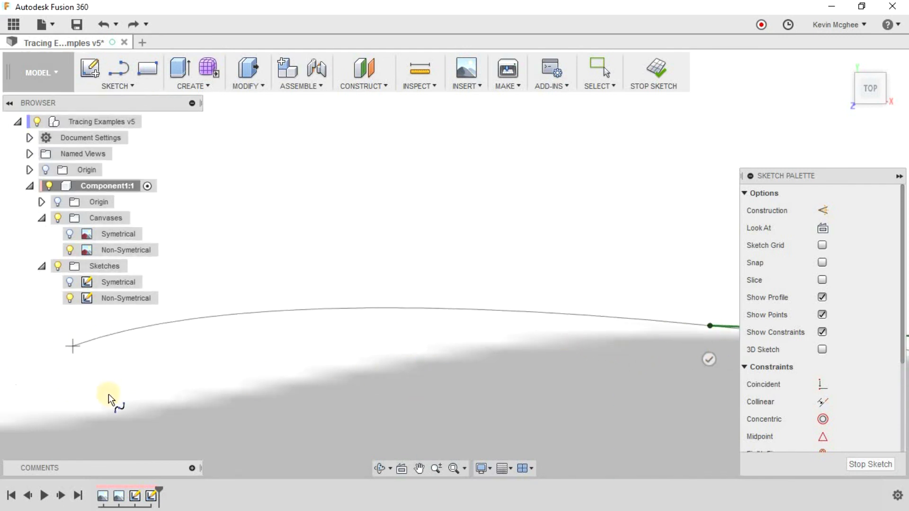
{"action": "left_click", "coordinate": [707, 356]}
Start a new spline at the top of the head and trace through the dip in front of the dorsal fin.
{"action": "left_click", "coordinate": [534, 340]}
{"action": "left_click", "coordinate": [268, 380]}
{"action": "scroll", "coordinate": [268, 380], "scroll_direction": "down", "scroll_amount": 5}
{"action": "middle_click_drag", "start_coordinate": [267, 383], "coordinate": [578, 423]}
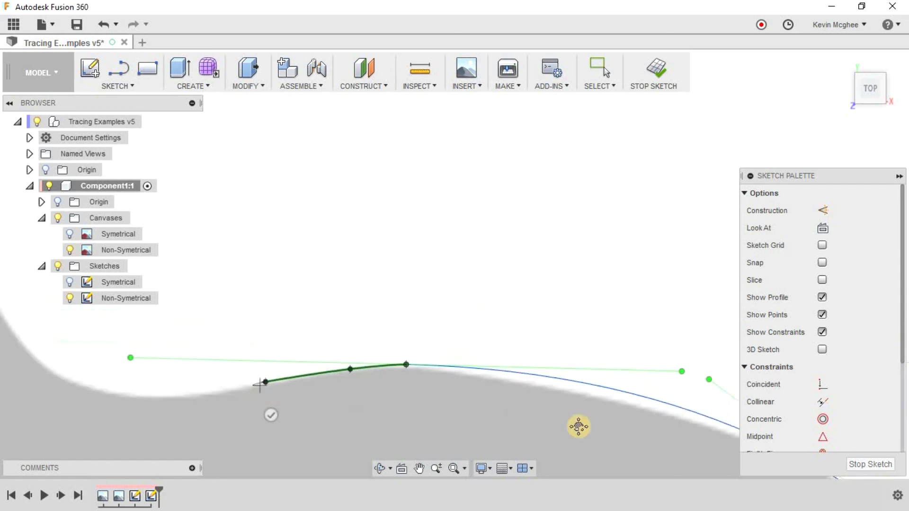
{"action": "left_click", "coordinate": [456, 435]}
{"action": "left_click", "coordinate": [334, 382]}
Trace the dorsal fin's front edge, its rounded peak and the upper rear slope down to the corner.
{"action": "left_click", "coordinate": [245, 204]}
{"action": "middle_click_drag", "start_coordinate": [244, 204], "coordinate": [448, 351]}
{"action": "left_click", "coordinate": [364, 221]}
{"action": "left_click", "coordinate": [302, 217]}
{"action": "left_click", "coordinate": [234, 276]}
{"action": "left_click", "coordinate": [127, 350]}
Trace the straight rear edge of the dorsal fin down to the inner corner of its rear lobe.
{"action": "middle_click_drag", "start_coordinate": [134, 351], "coordinate": [507, 231]}
{"action": "left_click", "coordinate": [480, 199]}
{"action": "left_click", "coordinate": [497, 229]}
{"action": "left_click", "coordinate": [421, 398]}
{"action": "left_click", "coordinate": [390, 384]}
{"action": "left_click", "coordinate": [421, 397]}
Trace the lobe behind the dorsal fin and close the fish outline at its starting point.
{"action": "left_click", "coordinate": [347, 406]}
{"action": "middle_click_drag", "start_coordinate": [346, 406], "coordinate": [521, 178]}
{"action": "left_click", "coordinate": [436, 224]}
{"action": "left_click", "coordinate": [418, 303]}
{"action": "left_click", "coordinate": [440, 393]}
{"action": "middle_click_drag", "start_coordinate": [441, 393], "coordinate": [488, 216]}
{"action": "left_click", "coordinate": [484, 277]}
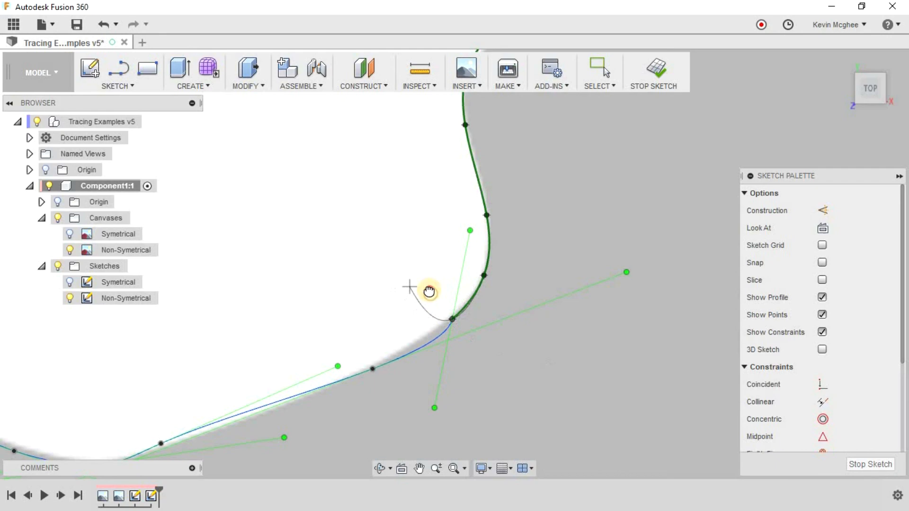
{"action": "left_click", "coordinate": [417, 297]}
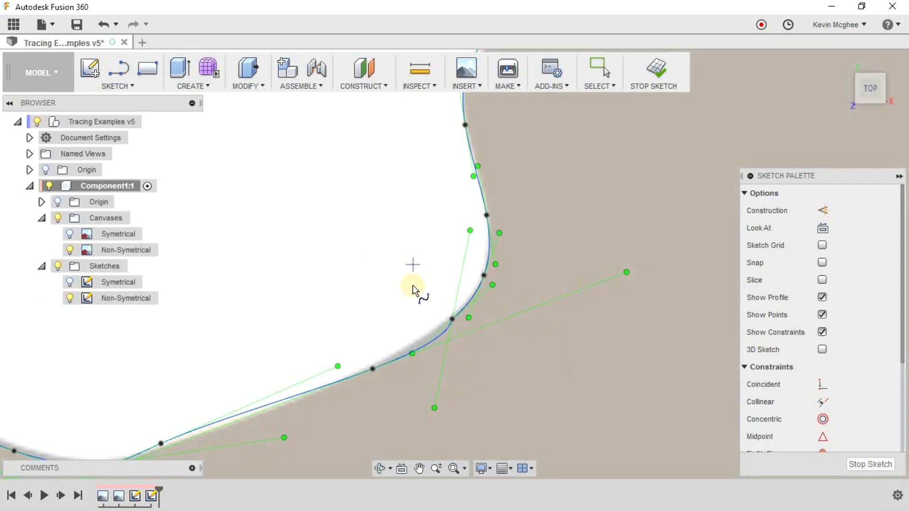
Adjust the spline's tangent handle at the closing point behind the dorsal fin to smooth the curve along the canvas edge.
{"action": "key", "text": "Escape"}
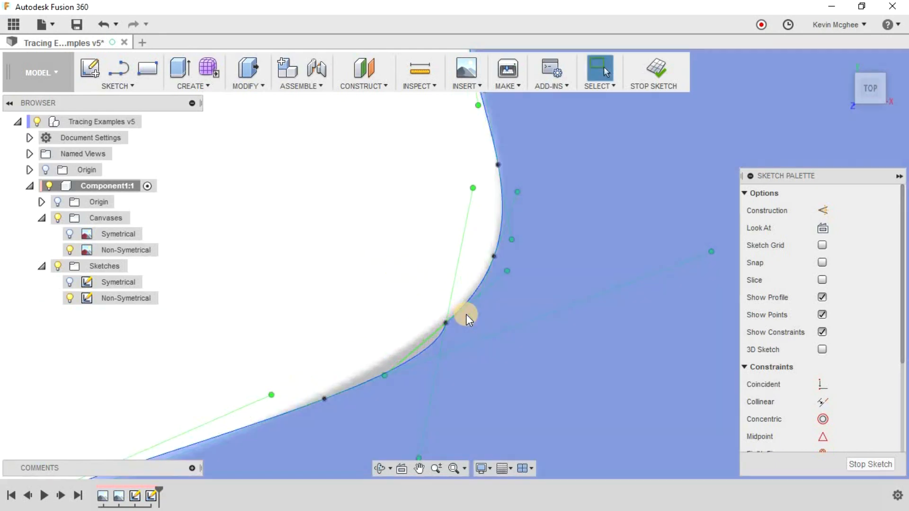
{"action": "scroll", "coordinate": [466, 314], "scroll_direction": "up", "scroll_amount": 5}
{"action": "left_click_drag", "start_coordinate": [475, 137], "coordinate": [549, 173]}
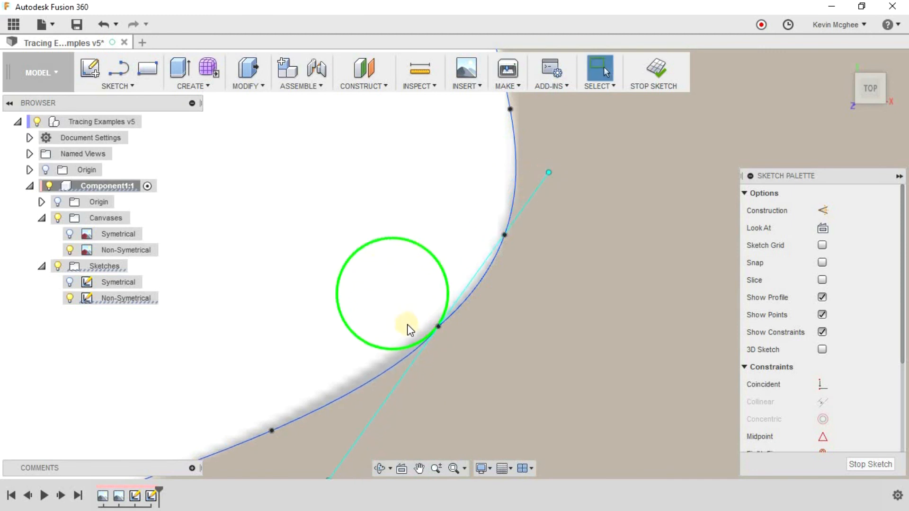
{"action": "scroll", "coordinate": [407, 327], "scroll_direction": "up", "scroll_amount": 5}
{"action": "scroll", "coordinate": [488, 343], "scroll_direction": "down", "scroll_amount": 4}
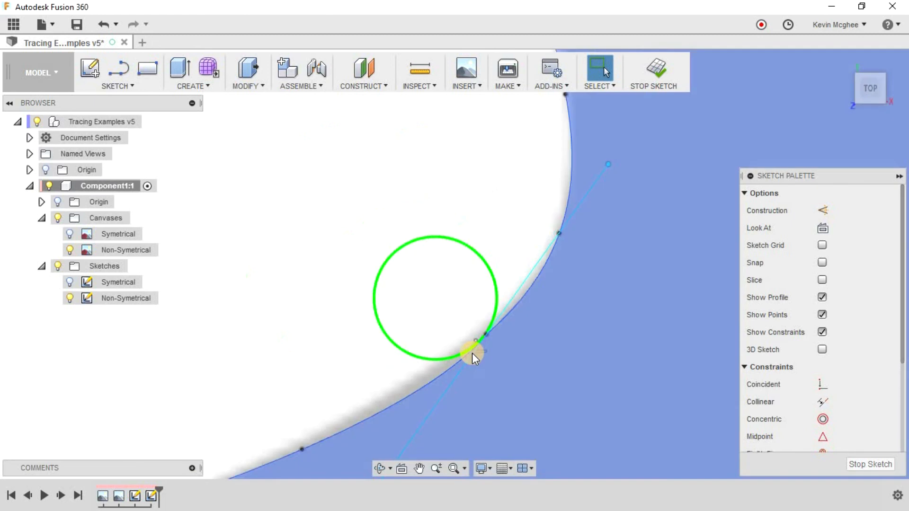
{"action": "scroll", "coordinate": [337, 371], "scroll_direction": "down", "scroll_amount": 8}
{"action": "middle_click_drag", "start_coordinate": [447, 425], "coordinate": [486, 271]}
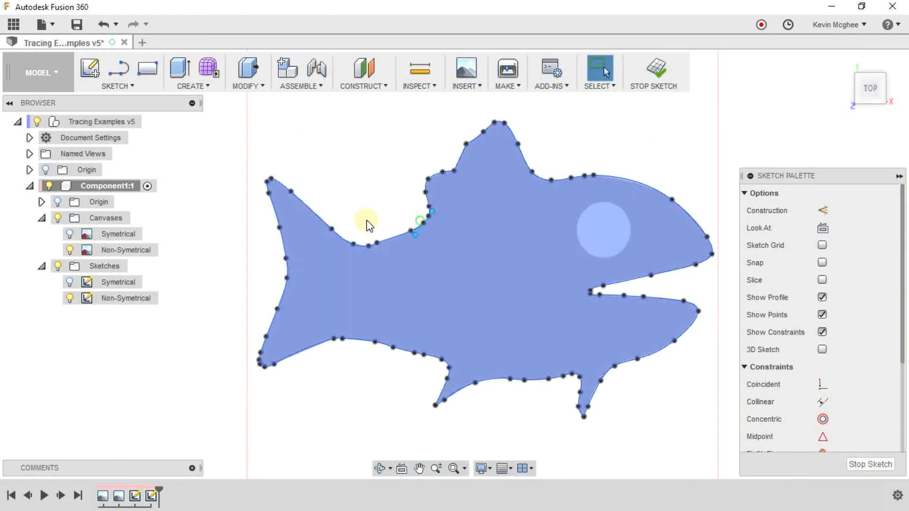
{"action": "scroll", "coordinate": [367, 220], "scroll_direction": "down", "scroll_amount": 1}
Draw a circle matching the outline of the fish's eye.
{"action": "left_click", "coordinate": [594, 209]}
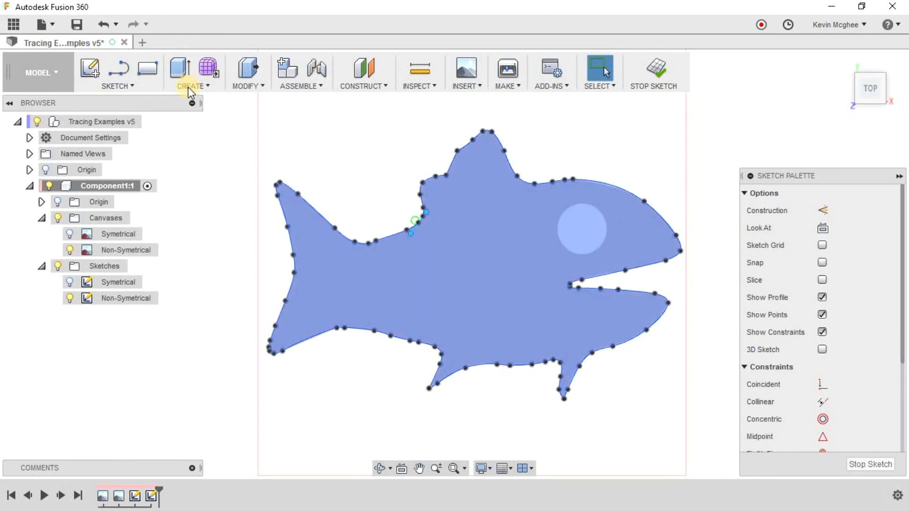
{"action": "left_click", "coordinate": [120, 86]}
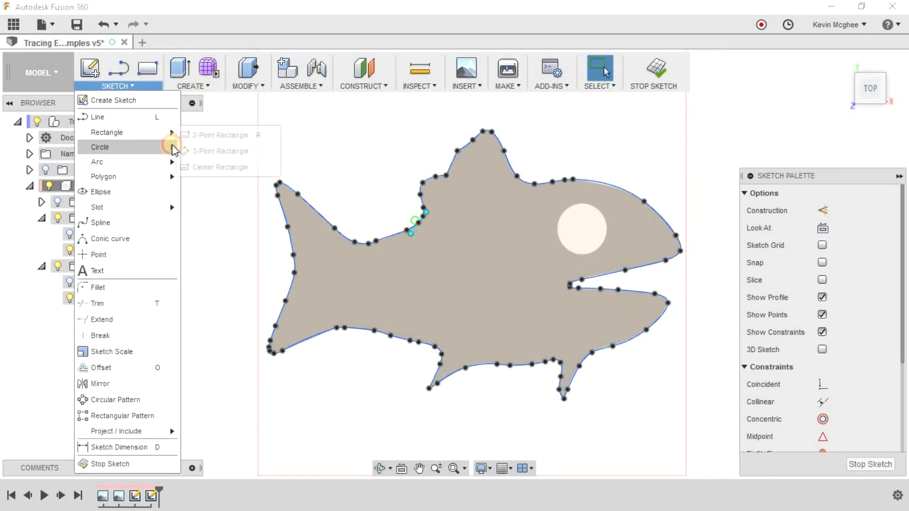
{"action": "left_click", "coordinate": [237, 149]}
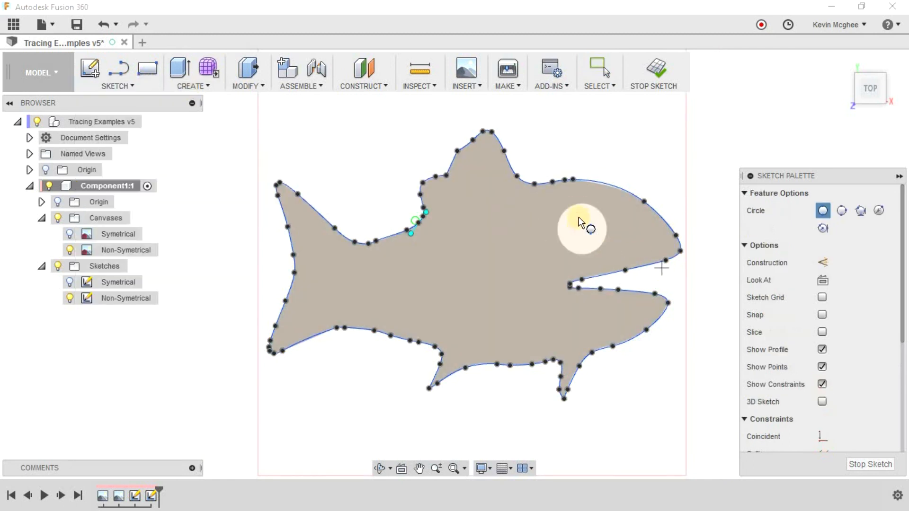
{"action": "left_click", "coordinate": [578, 205]}
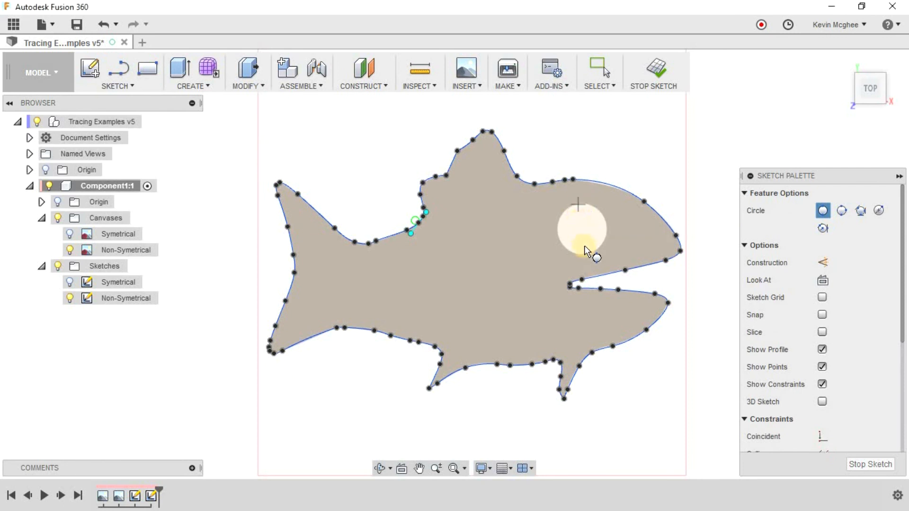
{"action": "left_click", "coordinate": [581, 254]}
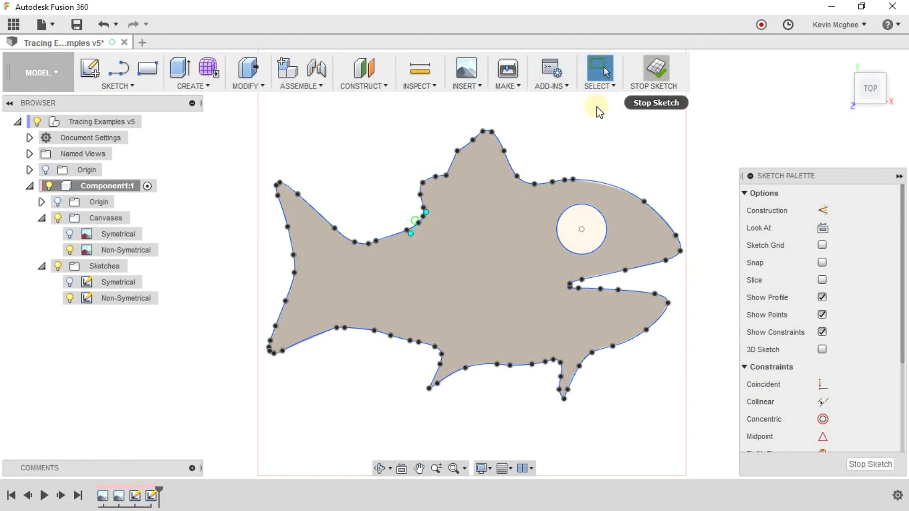
Finish the fish sketch and hide the Non-Symetrical canvas.
{"action": "left_click", "coordinate": [656, 68]}
{"action": "left_click", "coordinate": [69, 251]}
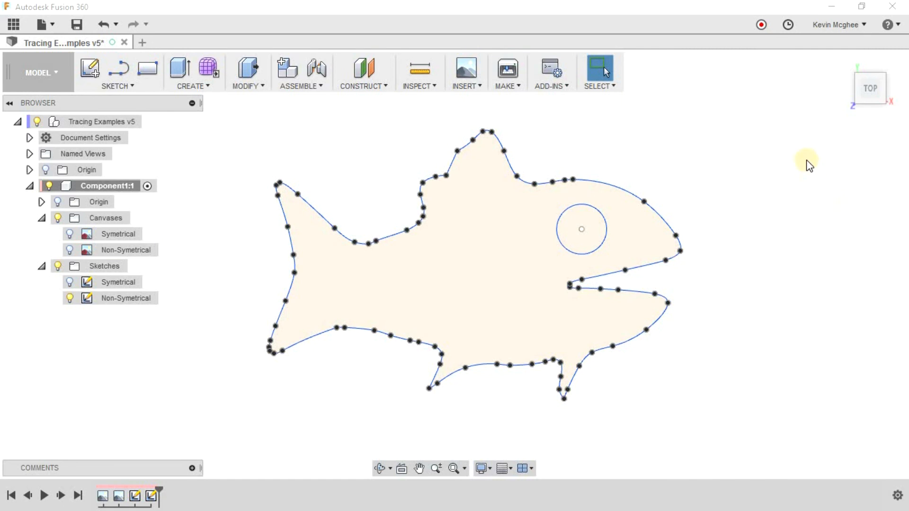
{"action": "left_click", "coordinate": [496, 212]}
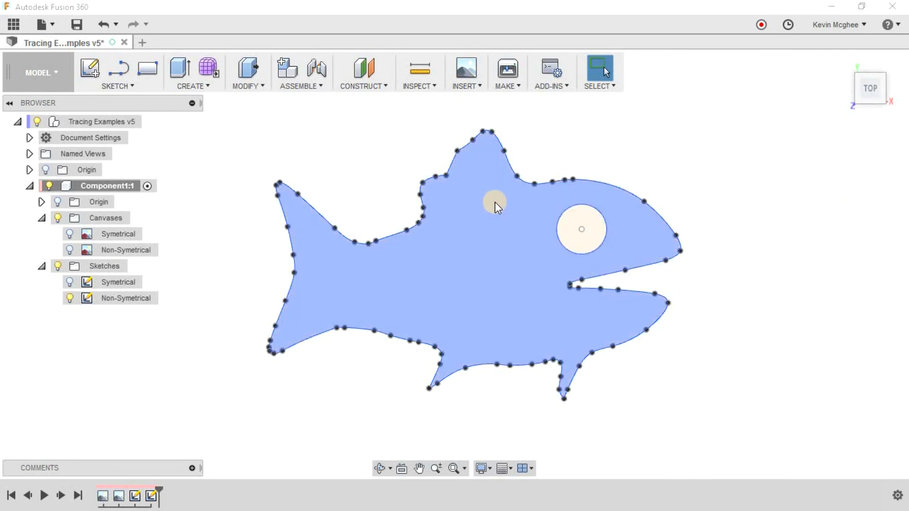
{"action": "left_click", "coordinate": [410, 194]}
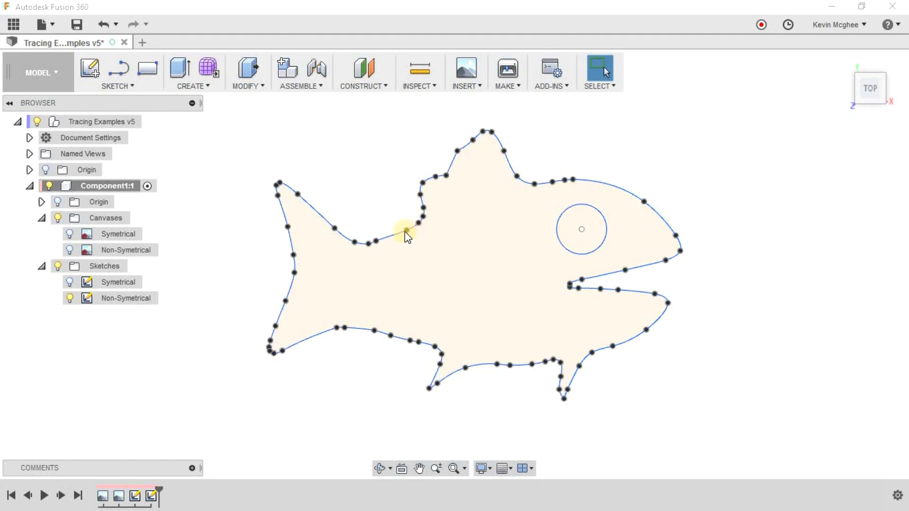
{"action": "left_click", "coordinate": [611, 187]}
{"action": "left_click", "coordinate": [812, 192]}
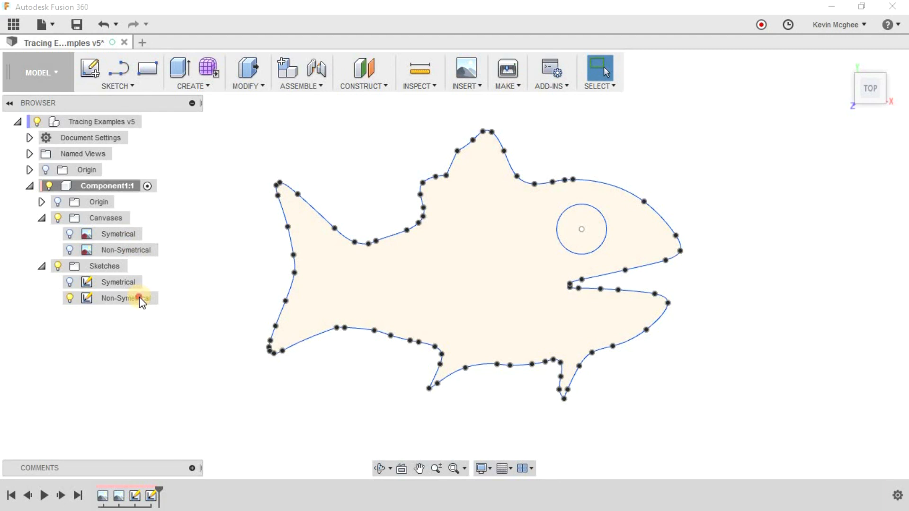
Reopen the Non-Symetrical sketch and nudge the spline point where the tail's lower edge meets the belly slightly toward the tail.
{"action": "double_click", "coordinate": [141, 300]}
{"action": "scroll", "coordinate": [423, 356], "scroll_direction": "up", "scroll_amount": 5}
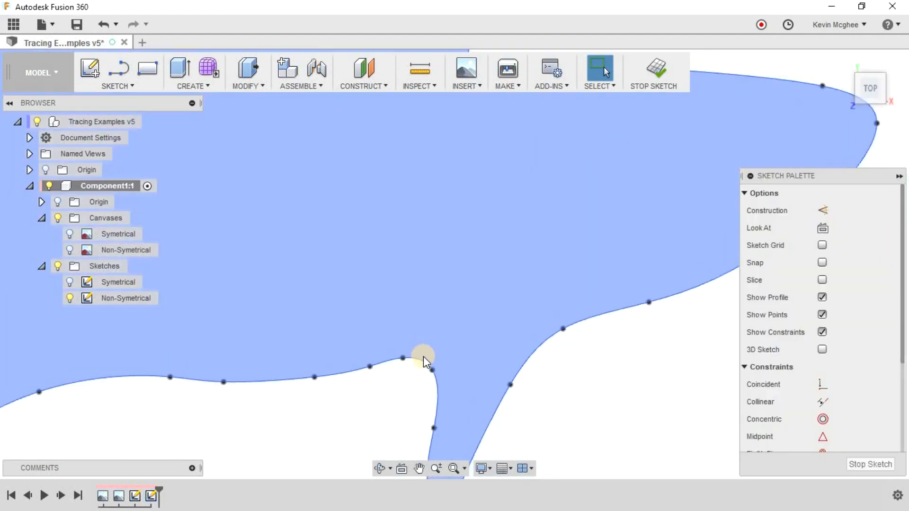
{"action": "scroll", "coordinate": [424, 357], "scroll_direction": "down", "scroll_amount": 3}
{"action": "mouse_move", "coordinate": [482, 300]}
{"action": "middle_mouse_down"}
{"action": "mouse_move", "coordinate": [499, 463]}
{"action": "mouse_move", "coordinate": [543, 496]}
{"action": "mouse_move", "coordinate": [637, 510]}
{"action": "middle_mouse_up"}
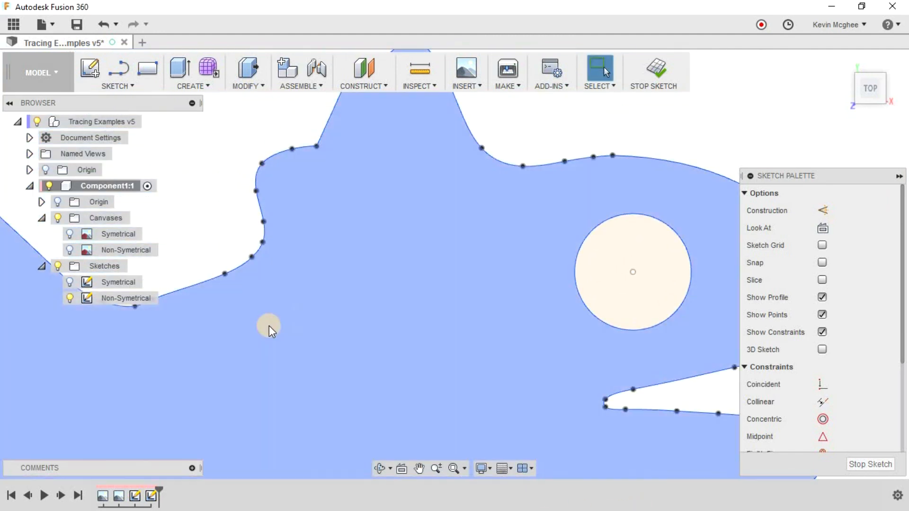
{"action": "middle_click_drag", "start_coordinate": [270, 330], "coordinate": [443, 294]}
{"action": "middle_click_drag", "start_coordinate": [273, 408], "coordinate": [386, 234]}
{"action": "scroll", "coordinate": [349, 294], "scroll_direction": "up", "scroll_amount": 3}
{"action": "scroll", "coordinate": [349, 298], "scroll_direction": "up", "scroll_amount": 3}
{"action": "left_click_drag", "start_coordinate": [344, 305], "coordinate": [327, 302]}
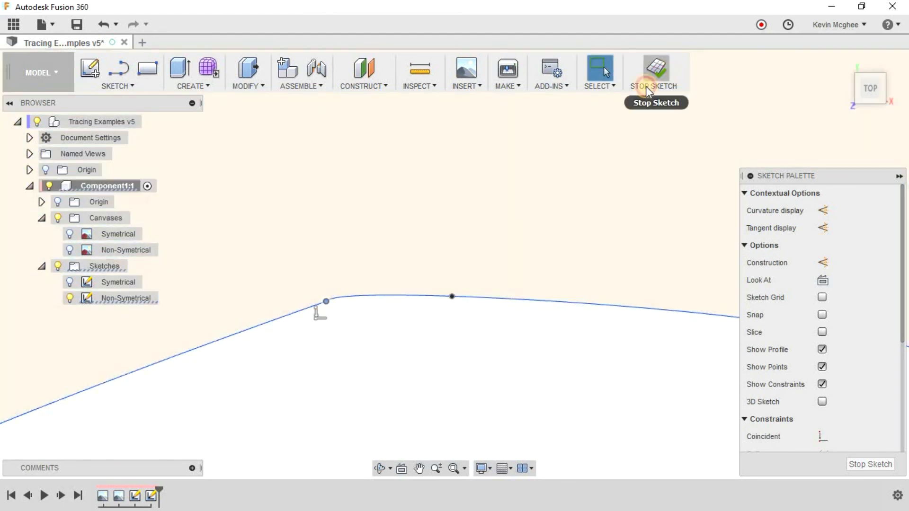
Finish editing the Non-Symetrical sketch and bring the whole fish outline back into view.
{"action": "left_click", "coordinate": [661, 78]}
{"action": "scroll", "coordinate": [466, 350], "scroll_direction": "down", "scroll_amount": 5}
{"action": "scroll", "coordinate": [467, 237], "scroll_direction": "down", "scroll_amount": 4}
{"action": "middle_click_drag", "start_coordinate": [454, 219], "coordinate": [318, 169]}
{"action": "scroll", "coordinate": [397, 192], "scroll_direction": "up", "scroll_amount": 2}
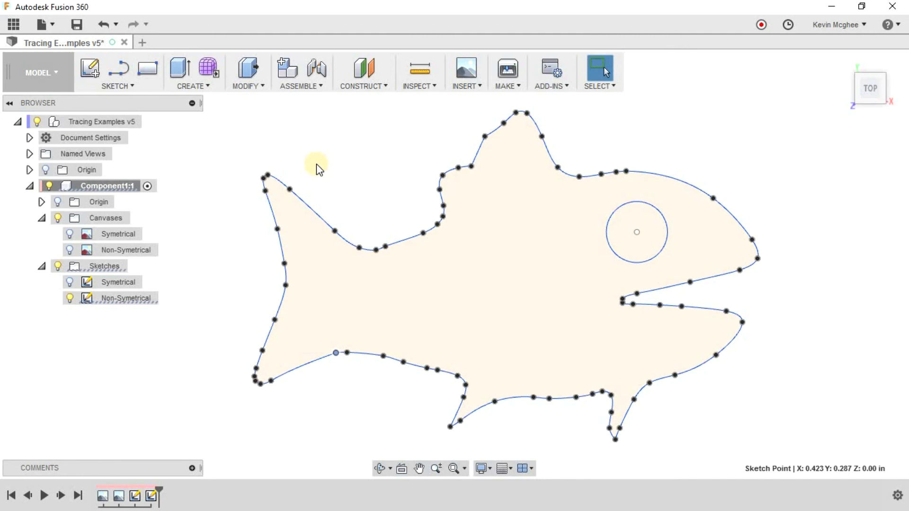